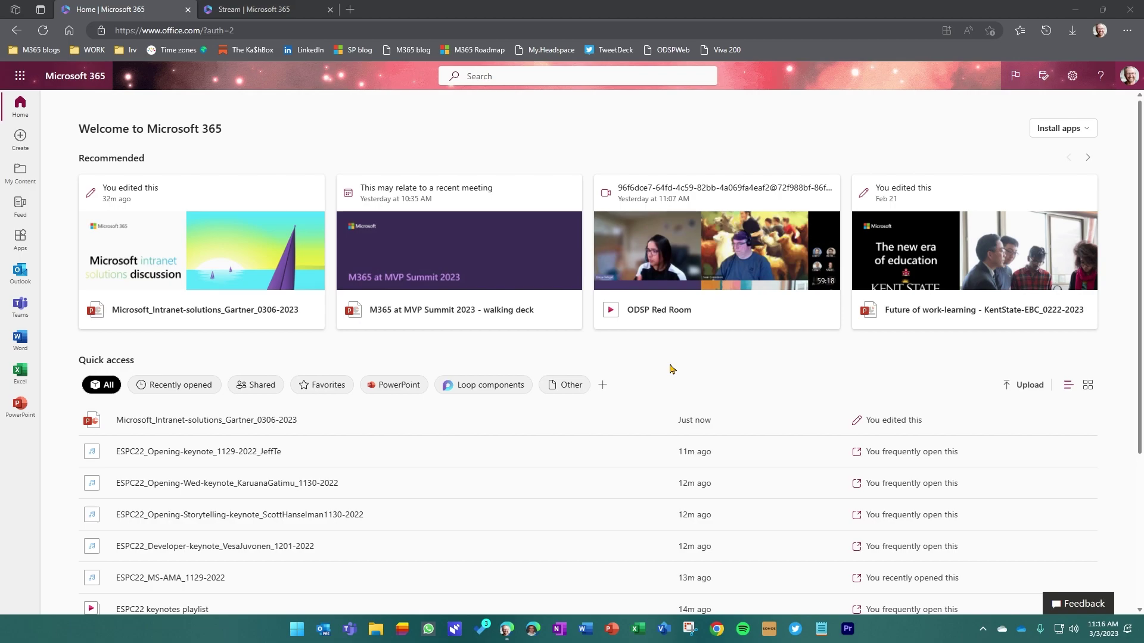
# - Start creating a new list to show templates such as Issue tracker, Asset manager and Playlist
pyautogui.click(20, 138)
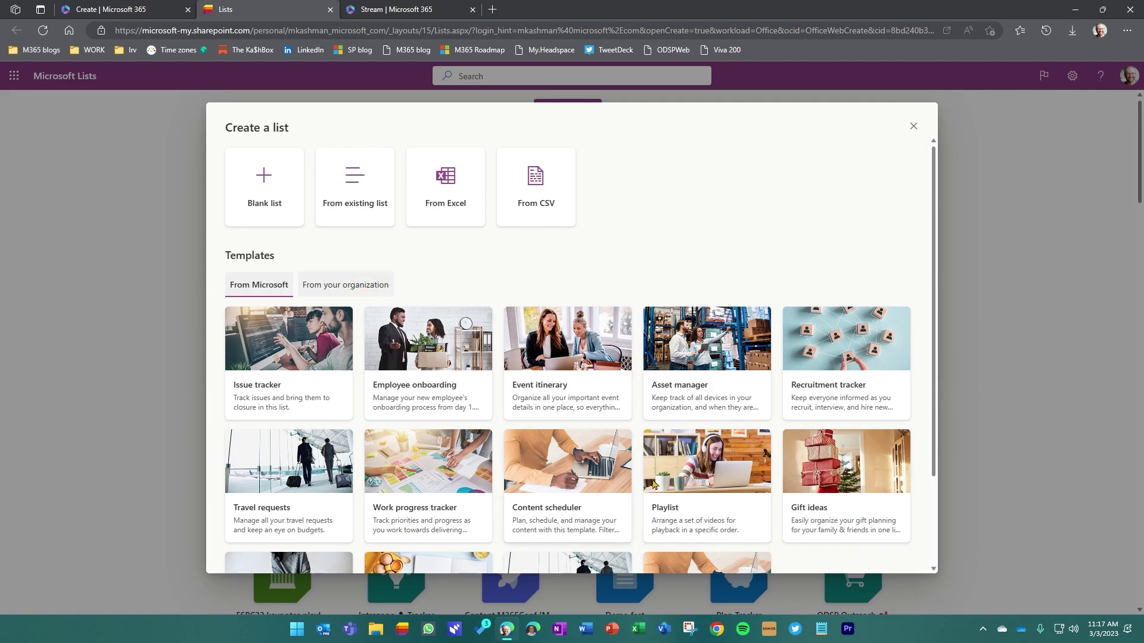
# - Preview the Playlist template's sample videos with Thumbnail, Title, Owner and Duration columns
pyautogui.click(706, 475)
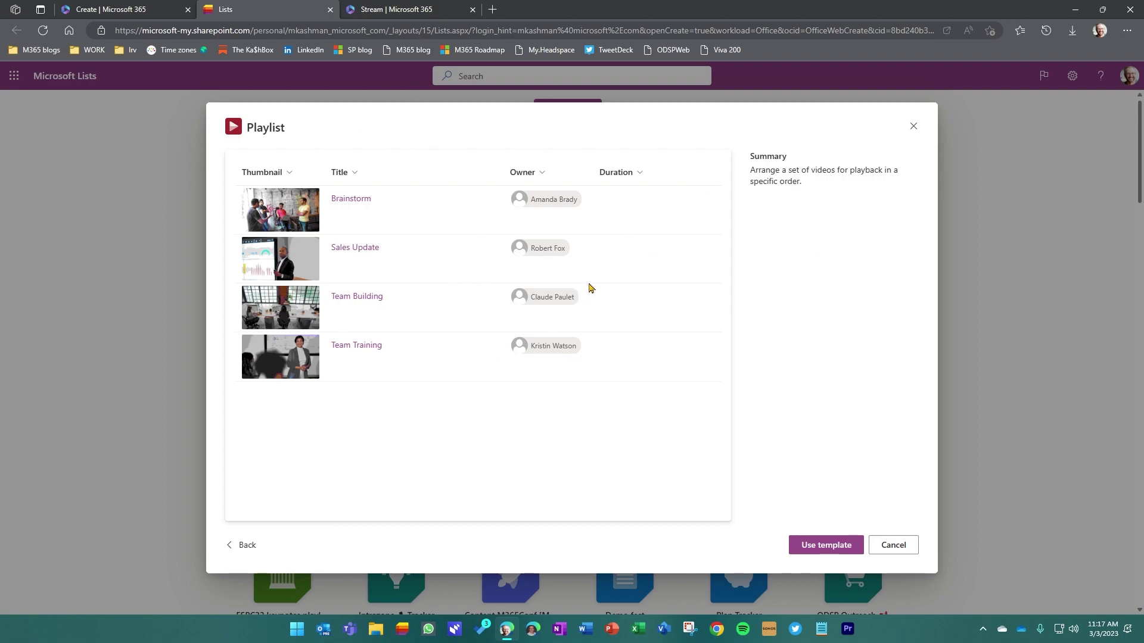
# - Create 'Playlist for Mark' in green with a palette icon in The Intrazone, hidden from site navigation
pyautogui.click(825, 546)
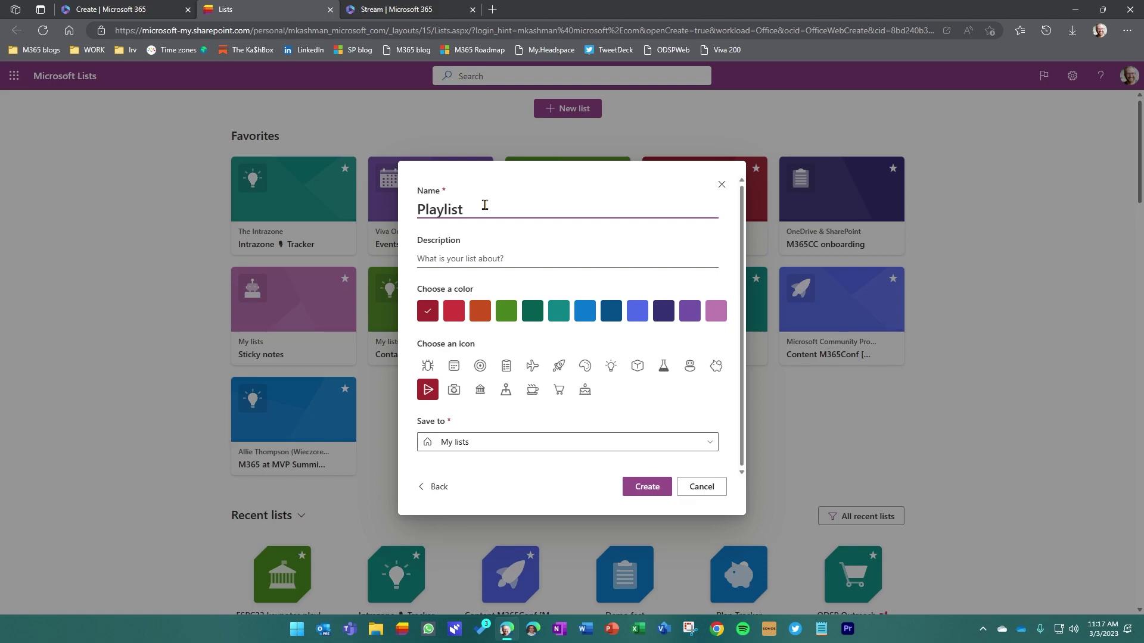
pyautogui.write('for Mark')
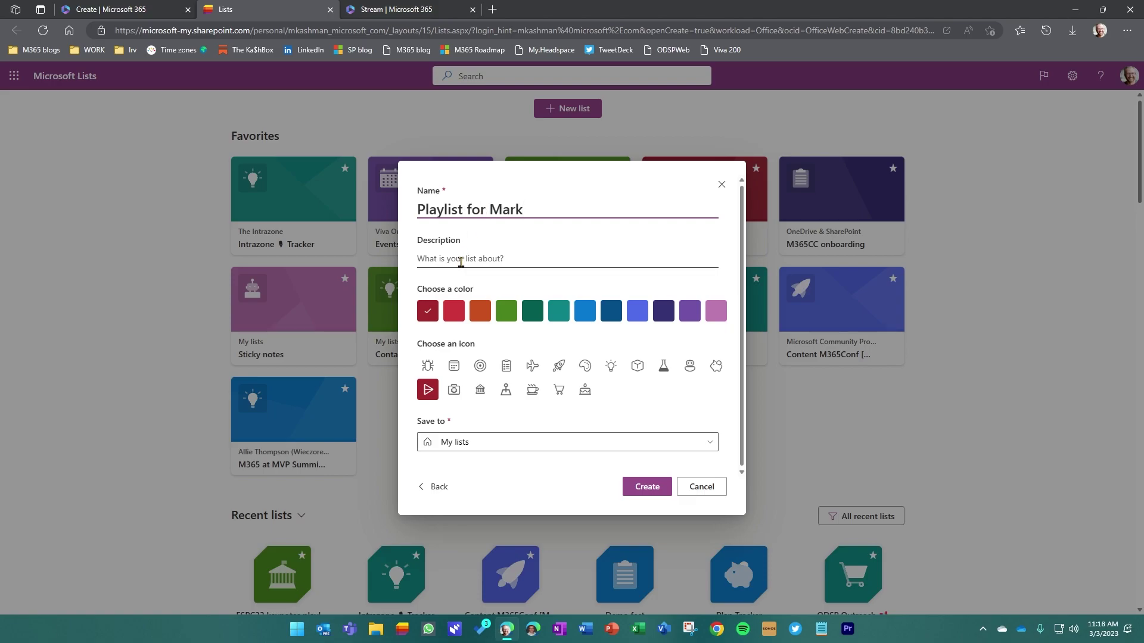
pyautogui.click(506, 311)
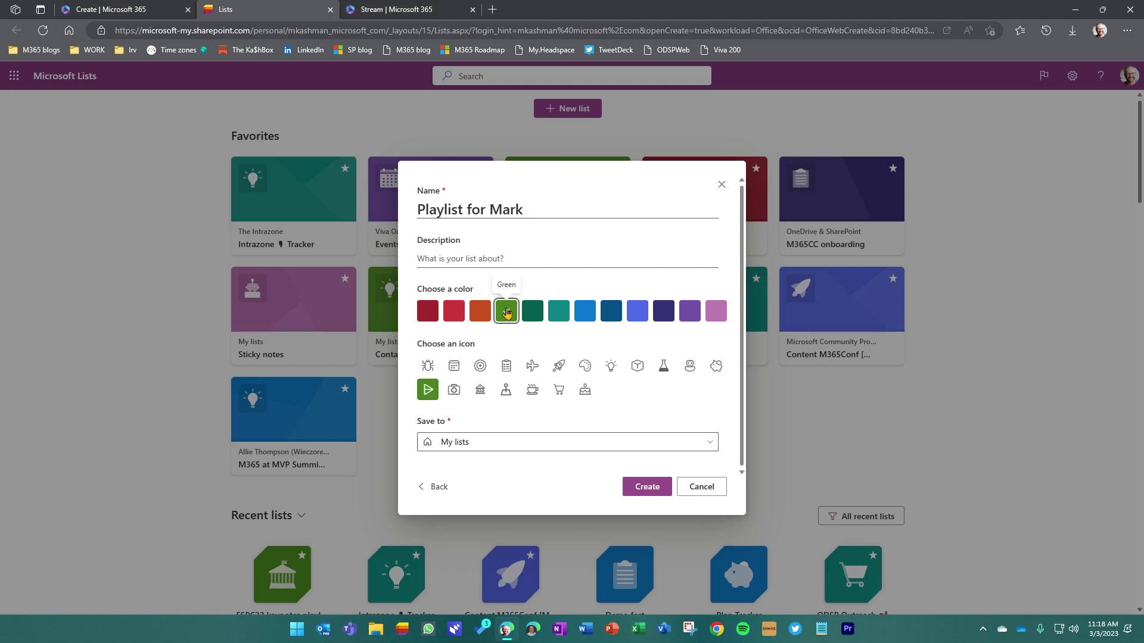
pyautogui.click(585, 367)
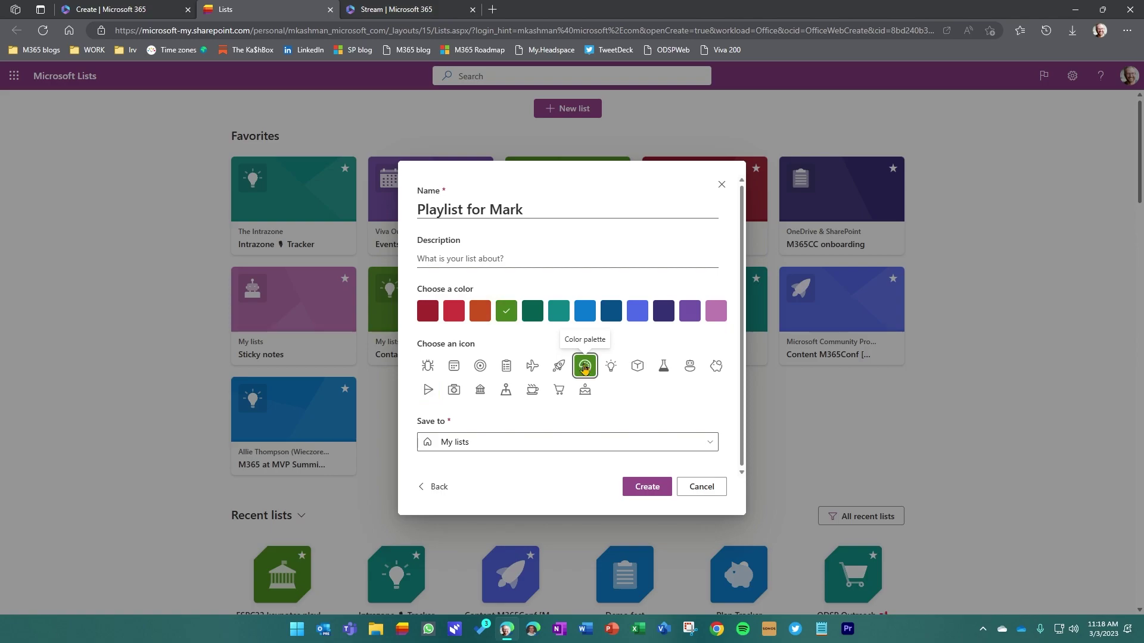
pyautogui.click(460, 444)
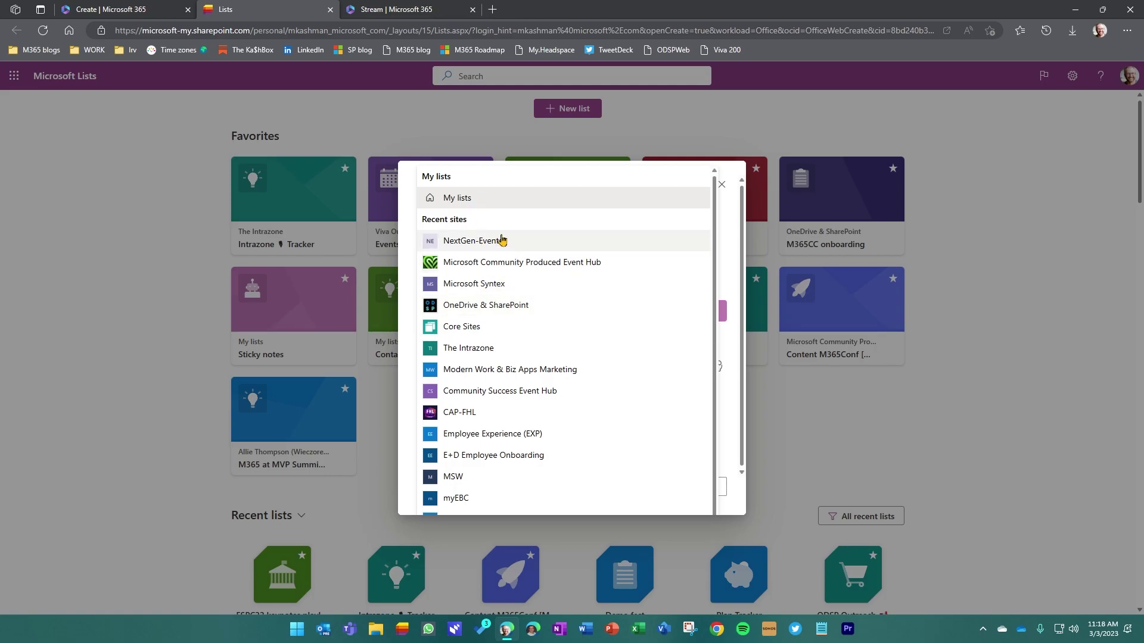
pyautogui.click(485, 349)
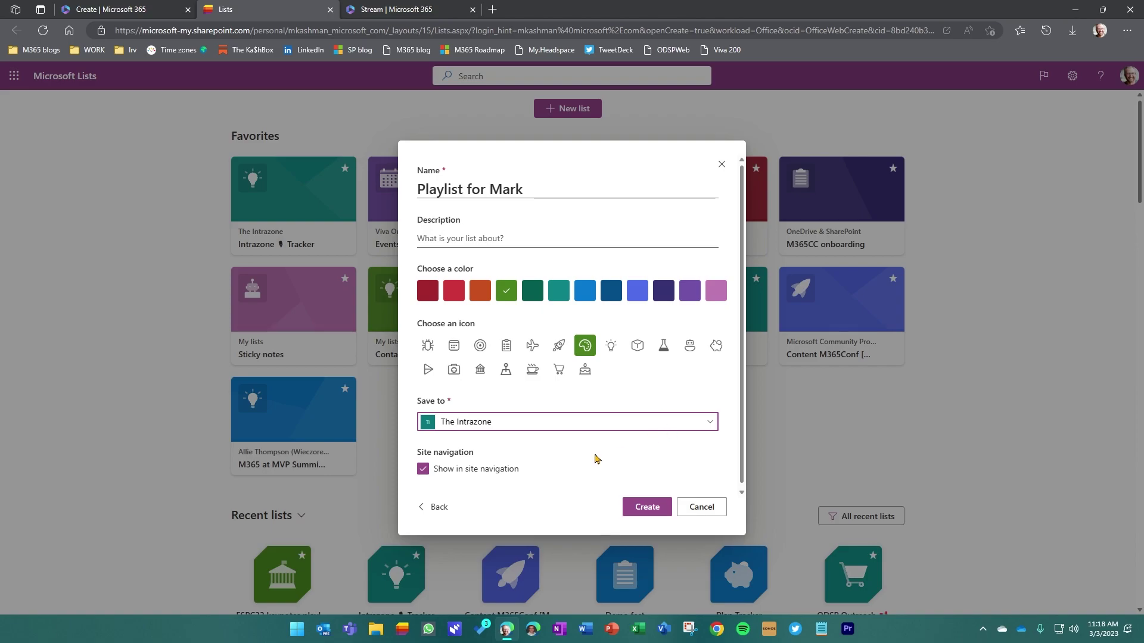
pyautogui.click(423, 471)
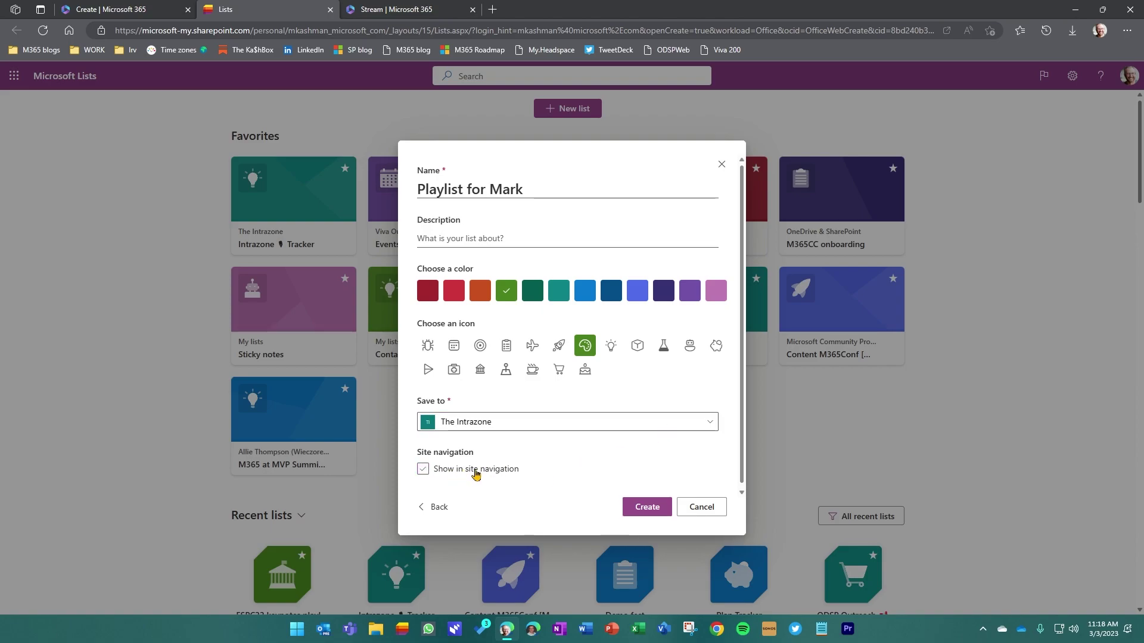
pyautogui.click(648, 510)
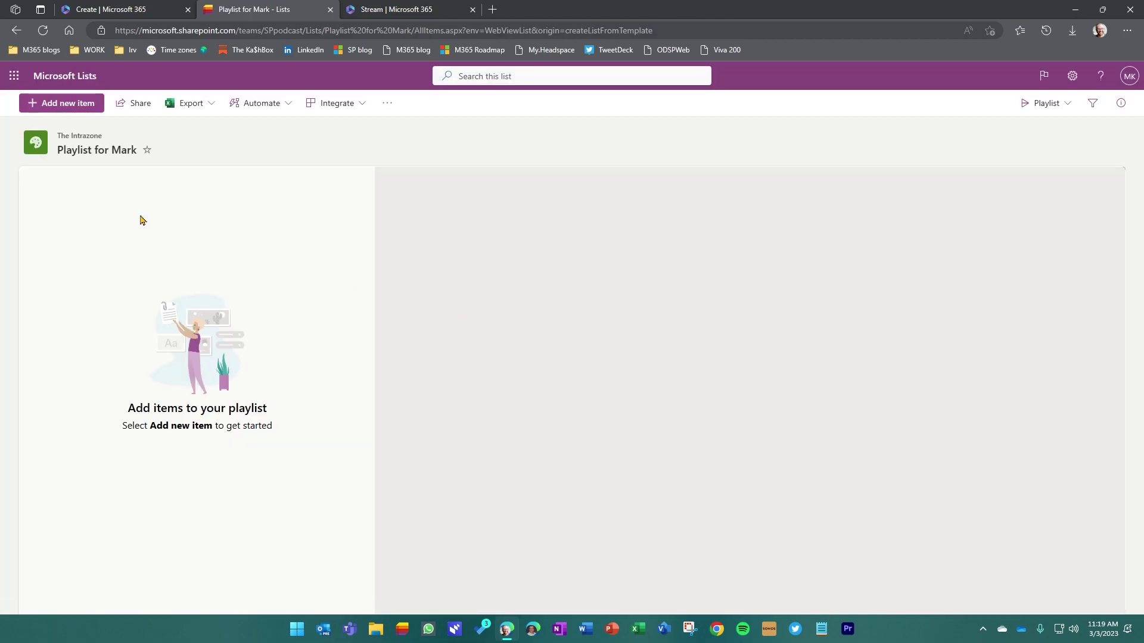
# - Browse My files to the __work documents > Case study videos folder
pyautogui.click(69, 106)
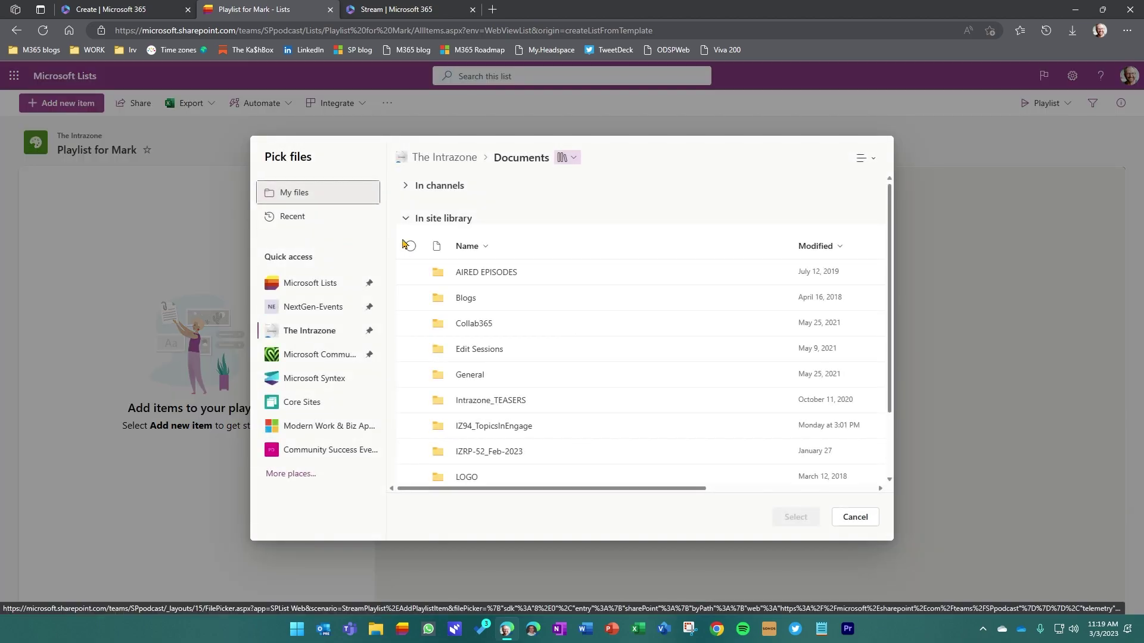
pyautogui.click(307, 194)
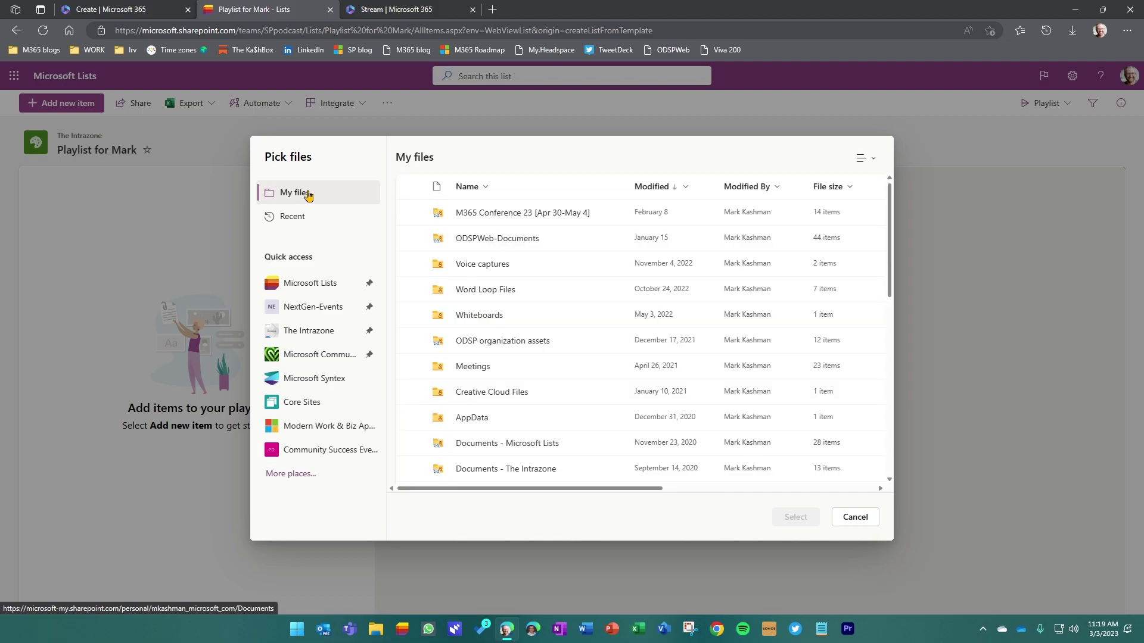
pyautogui.scroll(-8, 539, 286)
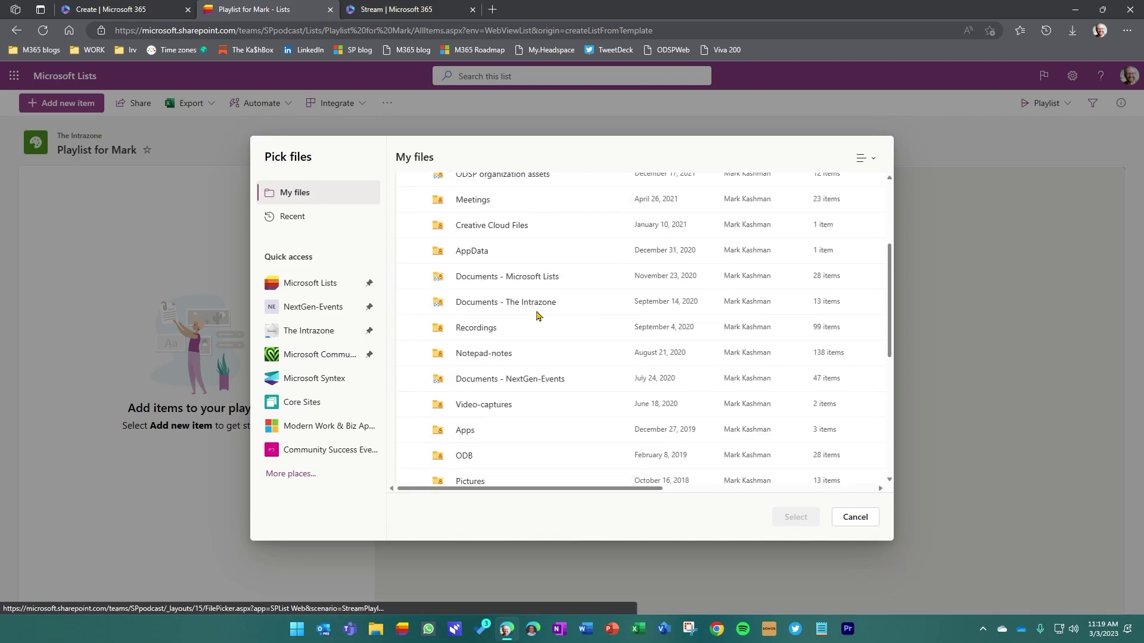
pyautogui.click(501, 396)
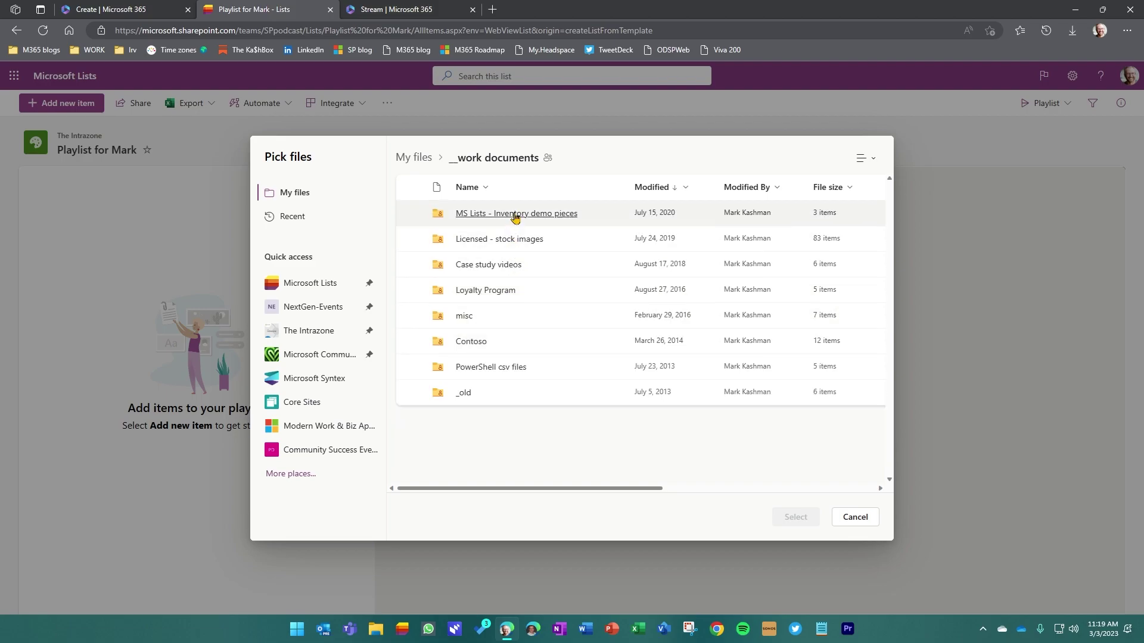
pyautogui.click(508, 271)
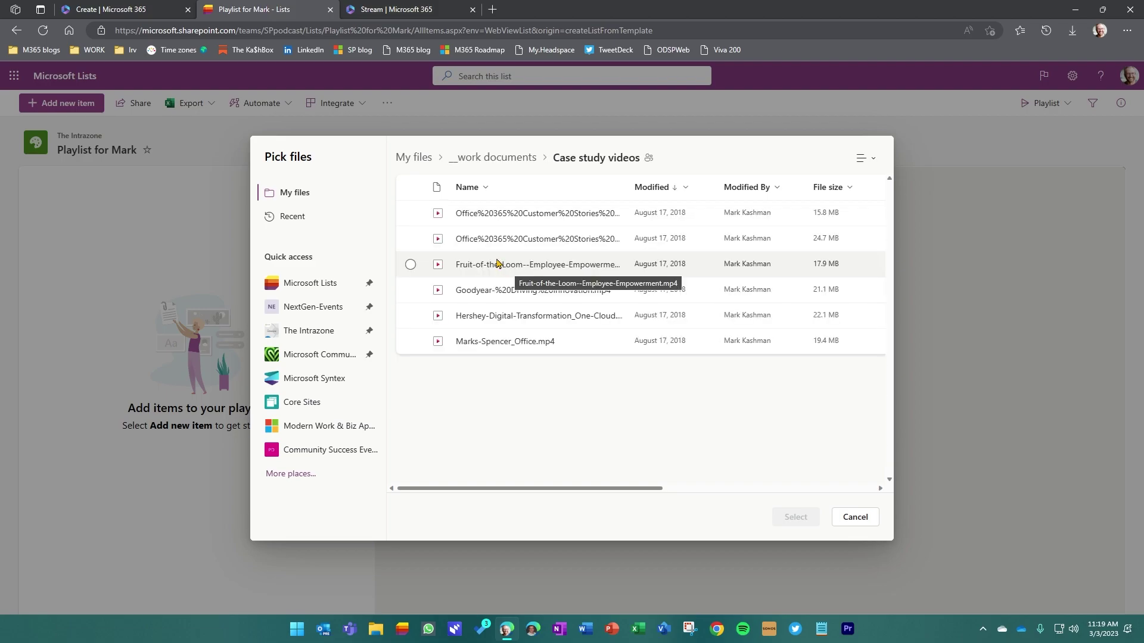
# - Add all six case study videos to the playlist, including Fruit-of-the-Loom, Goodyear, Hershey and Marks-Spencer_Office
pyautogui.click(410, 214)
pyautogui.click(410, 239)
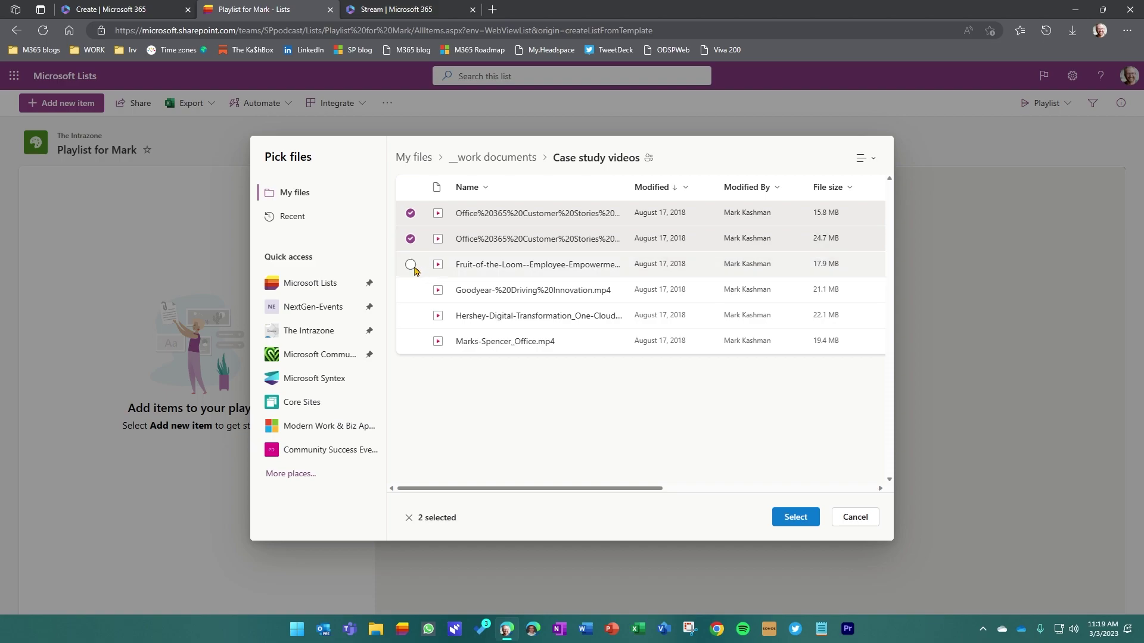
pyautogui.click(411, 264)
pyautogui.click(410, 290)
pyautogui.click(411, 315)
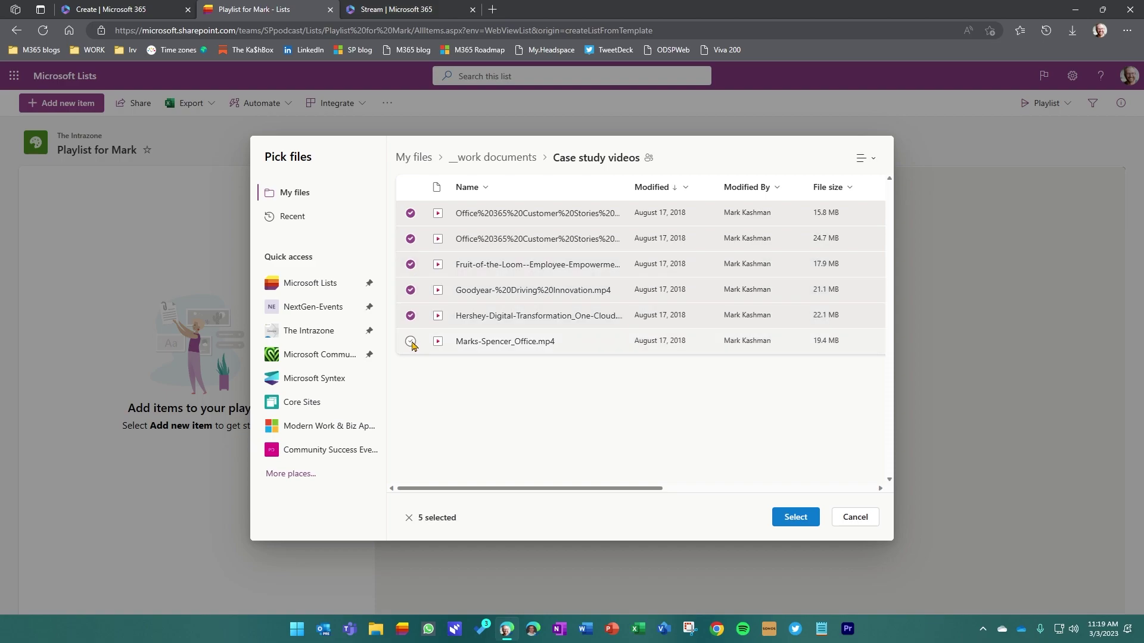
pyautogui.click(411, 341)
pyautogui.click(795, 519)
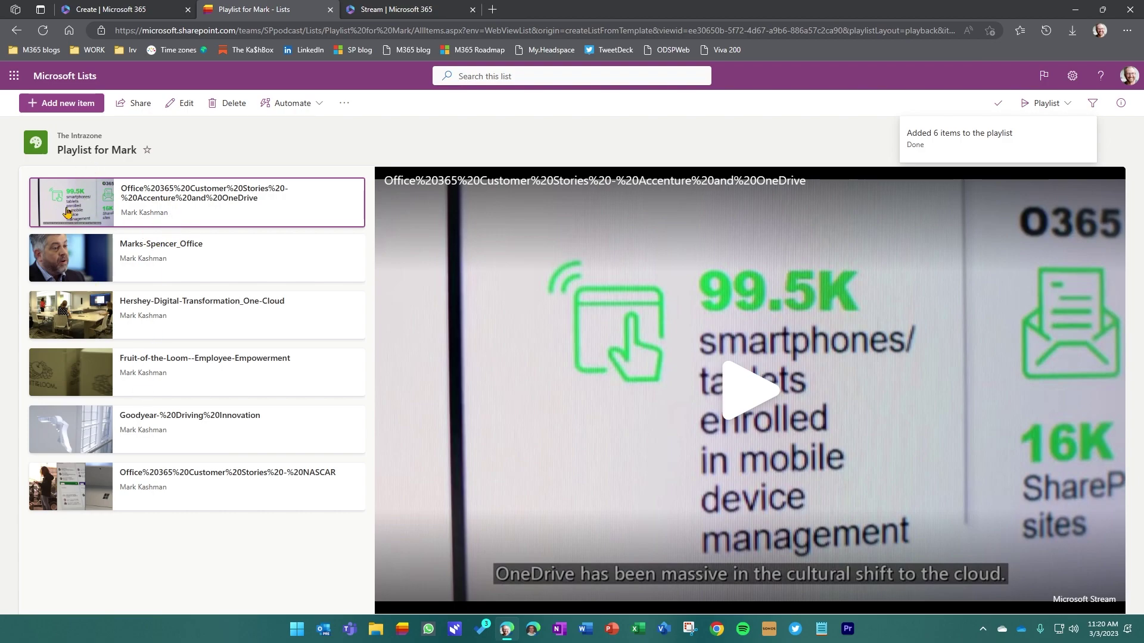
# - Play the Hershey video and look through its comments, details, statistics and help panels
pyautogui.click(201, 259)
pyautogui.click(221, 321)
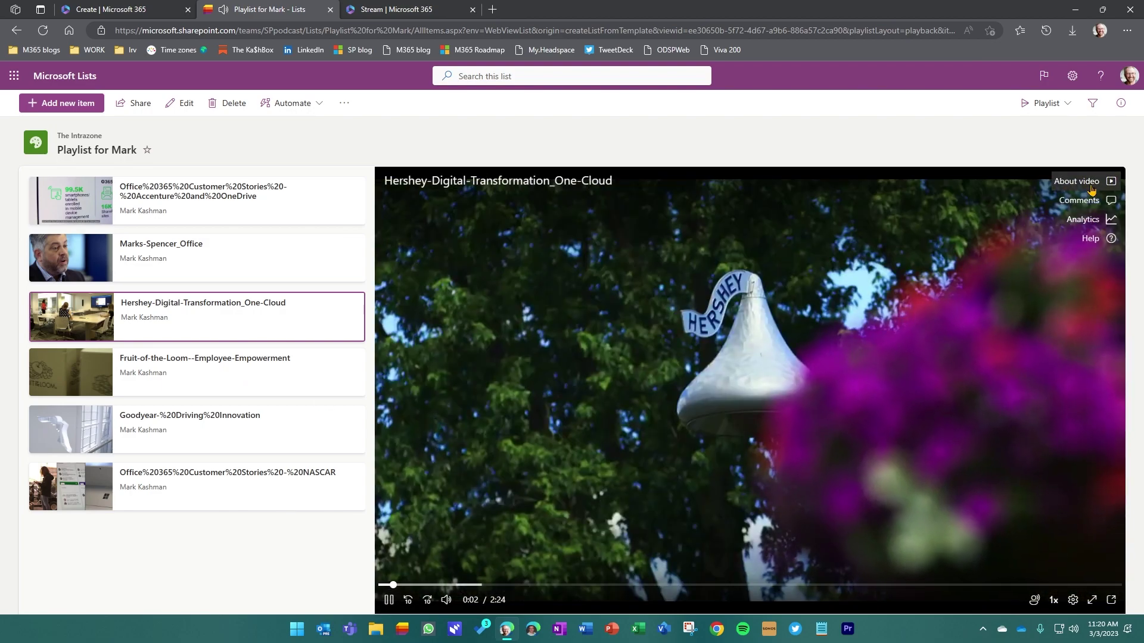
pyautogui.click(1079, 200)
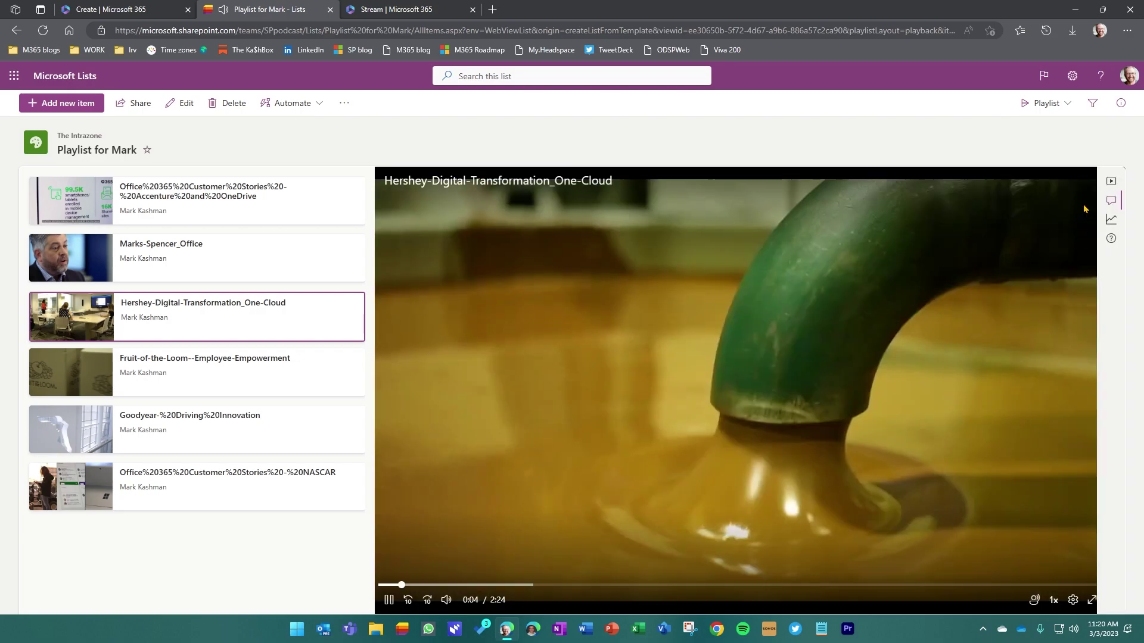
pyautogui.click(1112, 183)
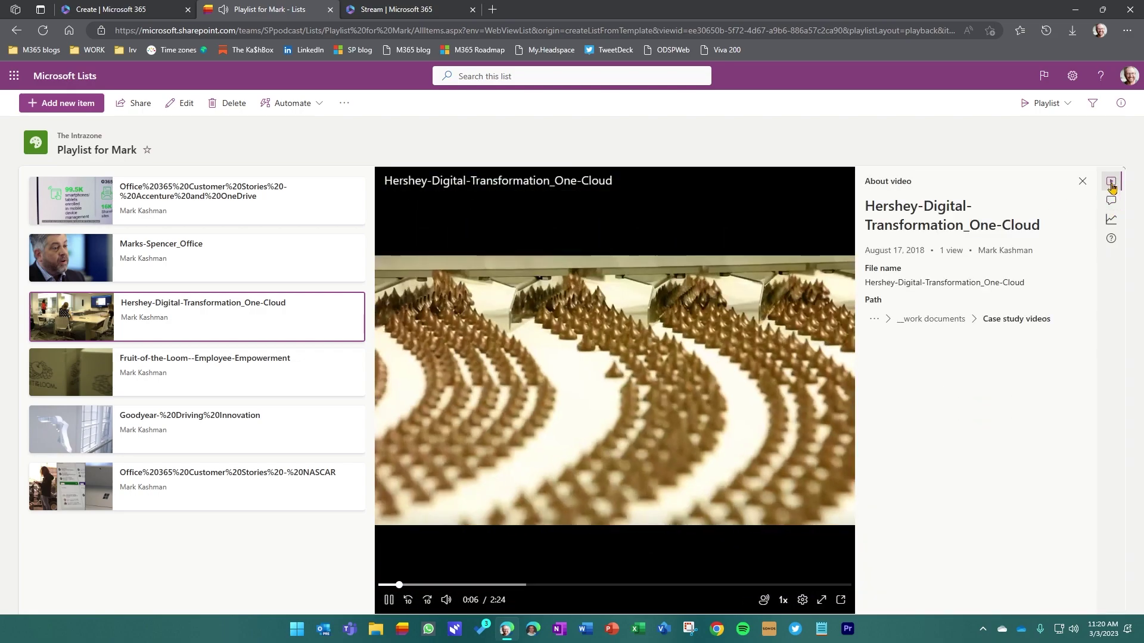
pyautogui.click(1113, 222)
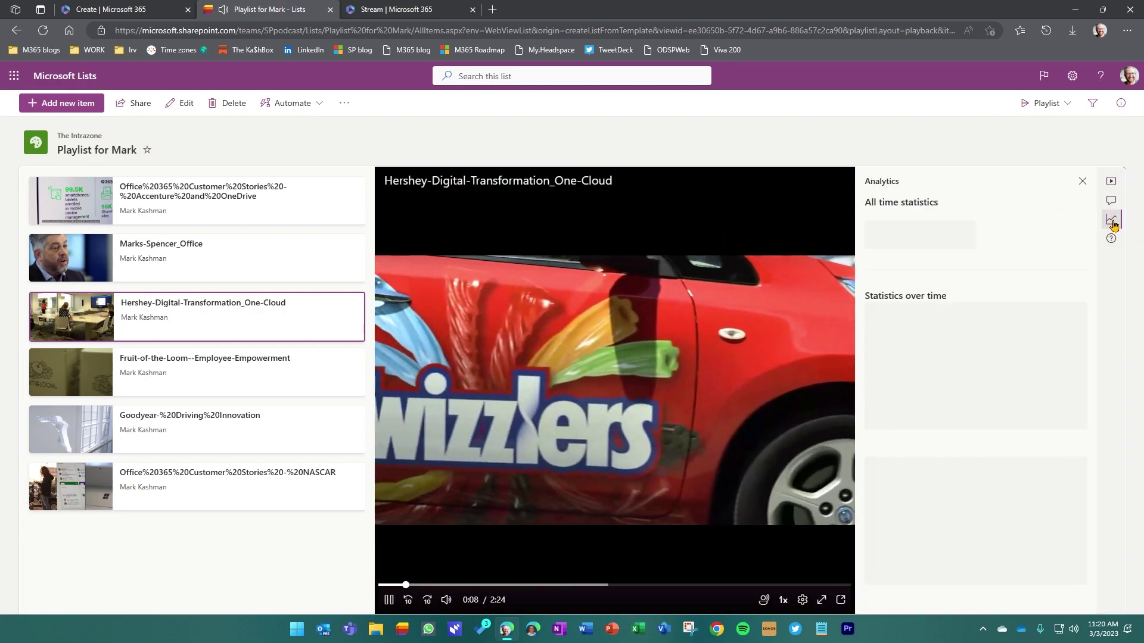
pyautogui.click(1111, 240)
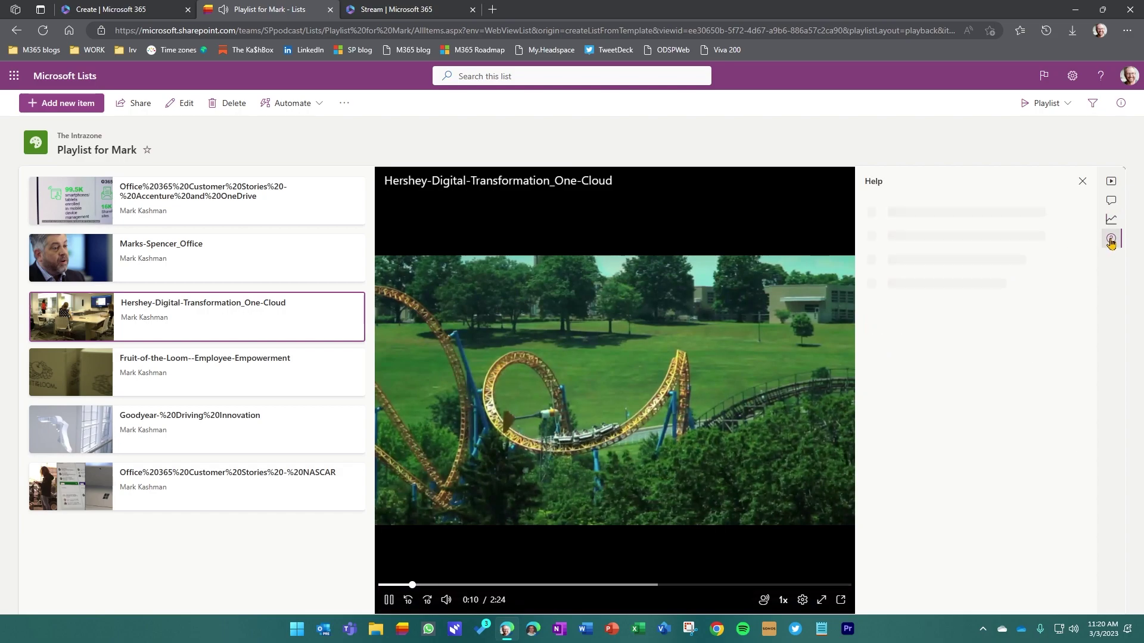
pyautogui.click(1082, 181)
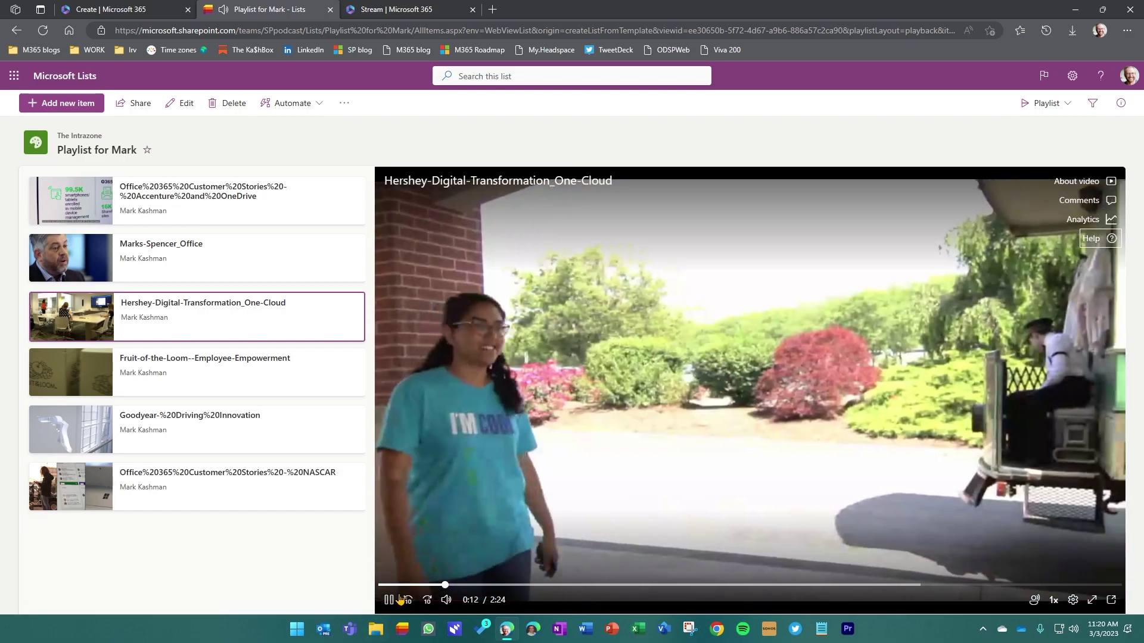
# - Pause Hershey, play the Fruit-of-the-Loom video, pause it at 0:11, and open the player settings
pyautogui.click(389, 600)
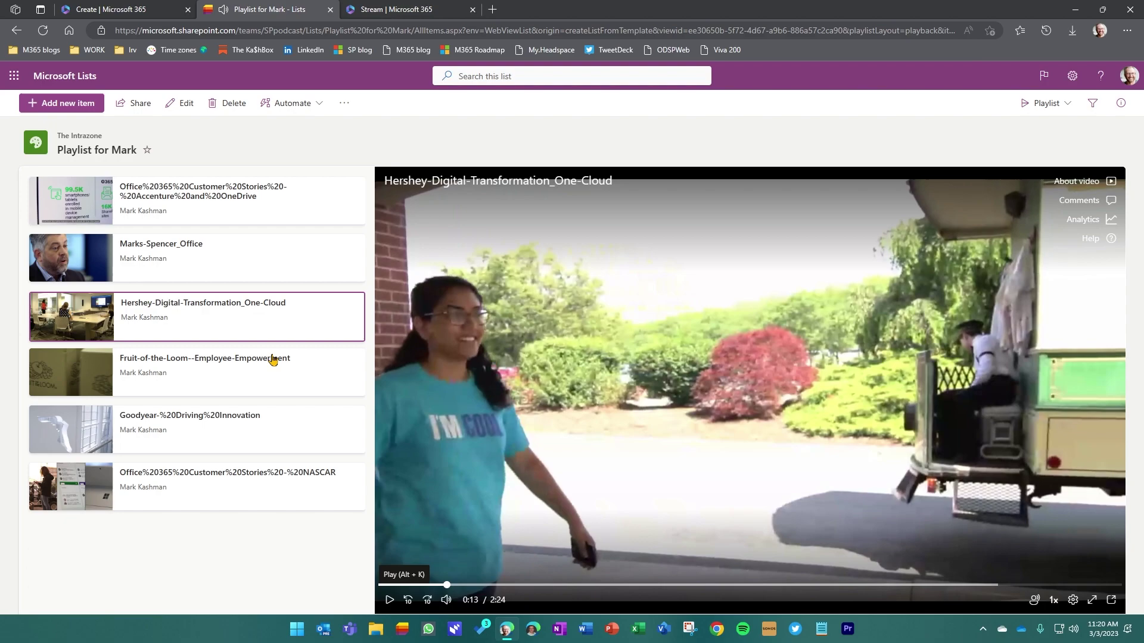
pyautogui.click(214, 374)
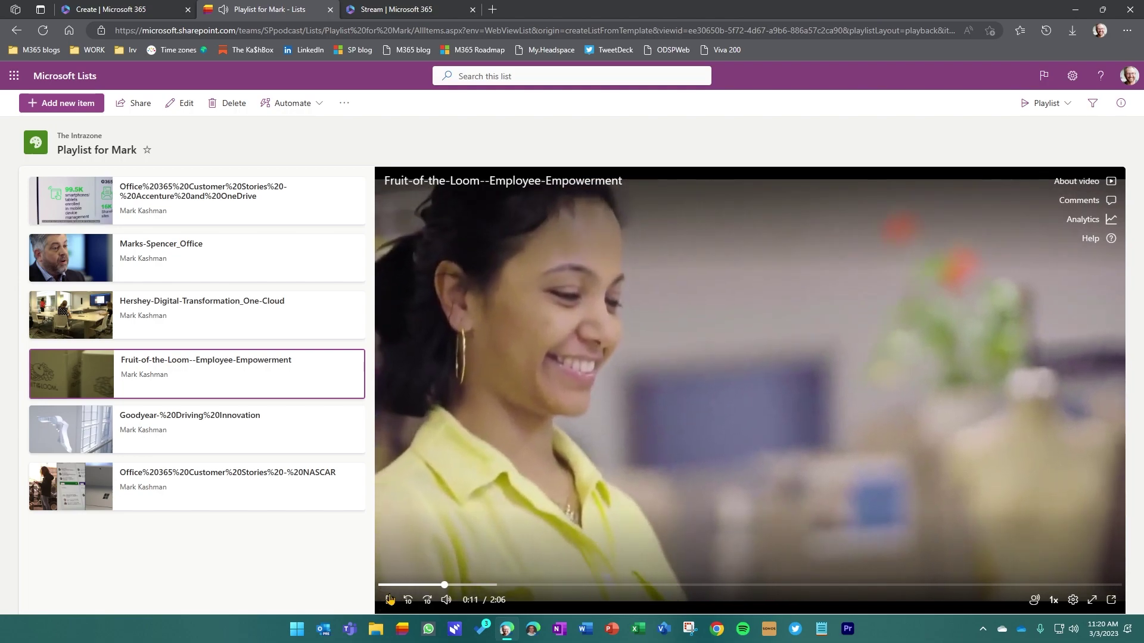
pyautogui.click(529, 396)
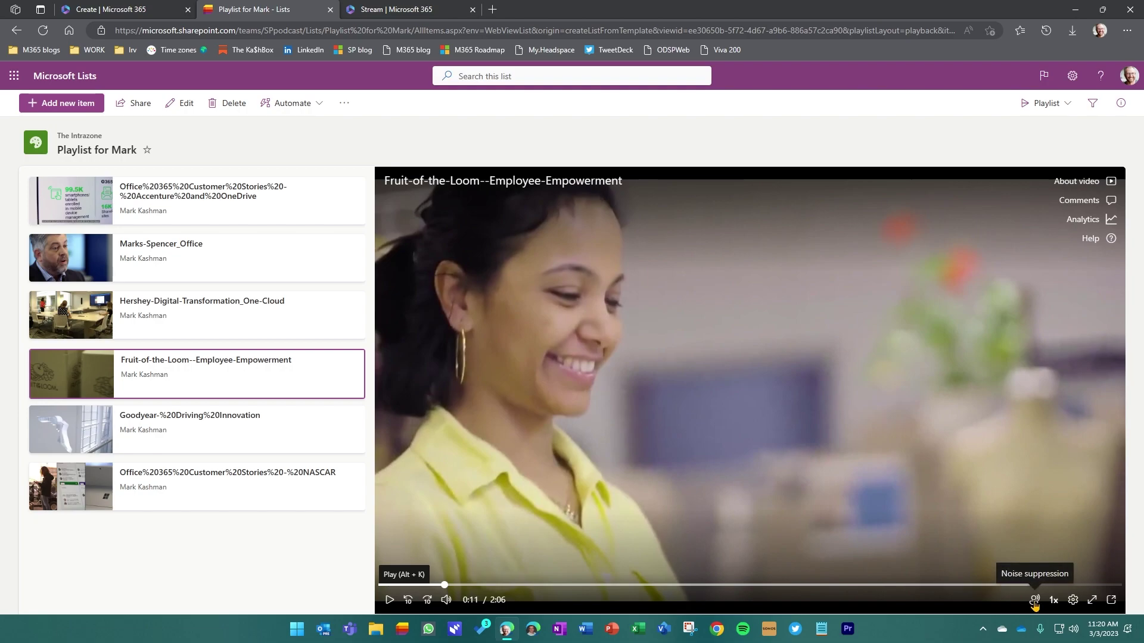
pyautogui.click(1073, 600)
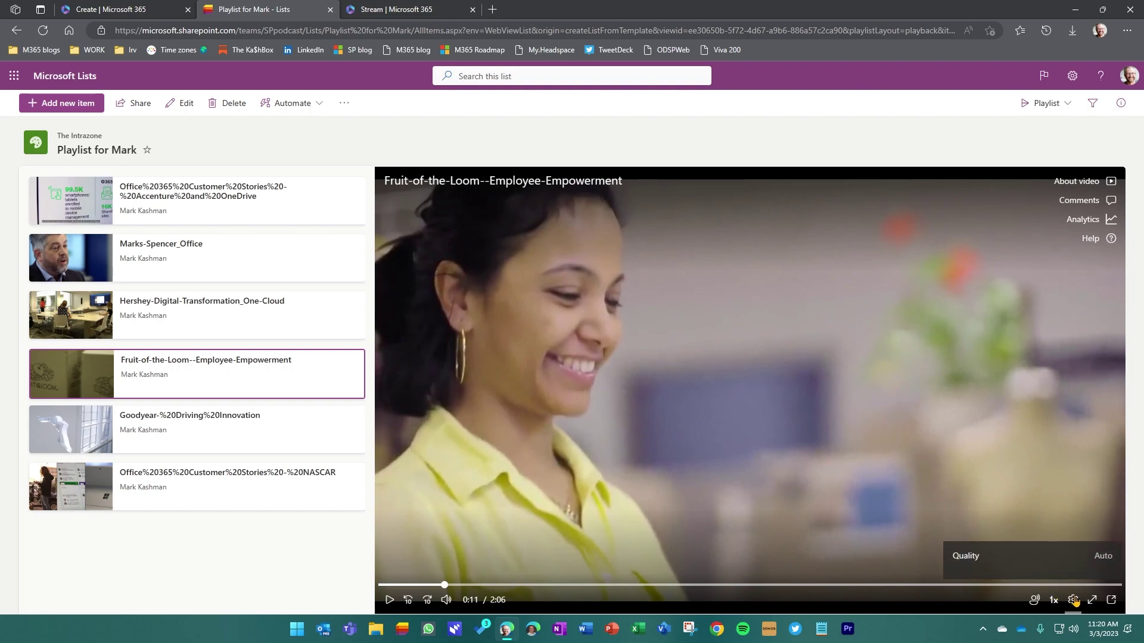
# - Switch to the All Items view and open the first video item's details
pyautogui.click(1048, 105)
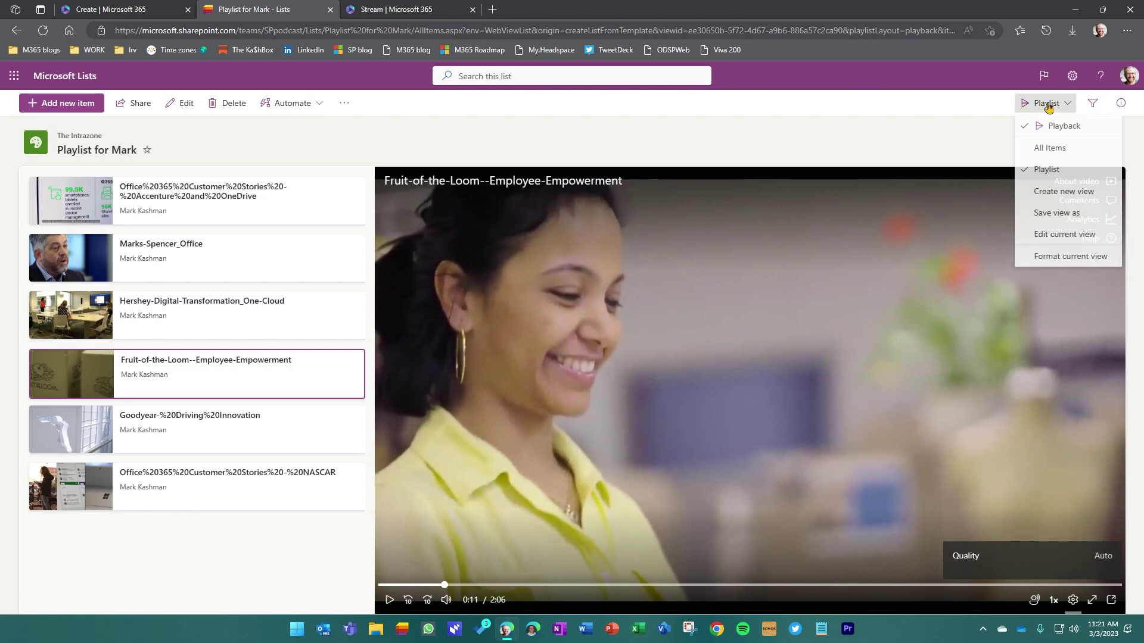
pyautogui.click(1048, 150)
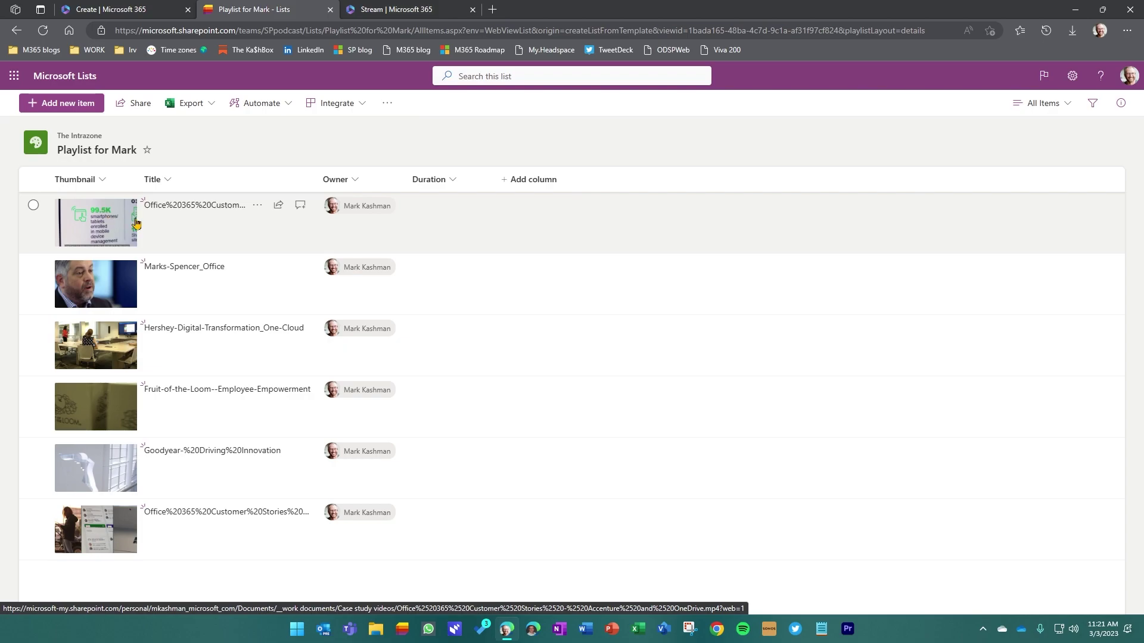
pyautogui.click(216, 212)
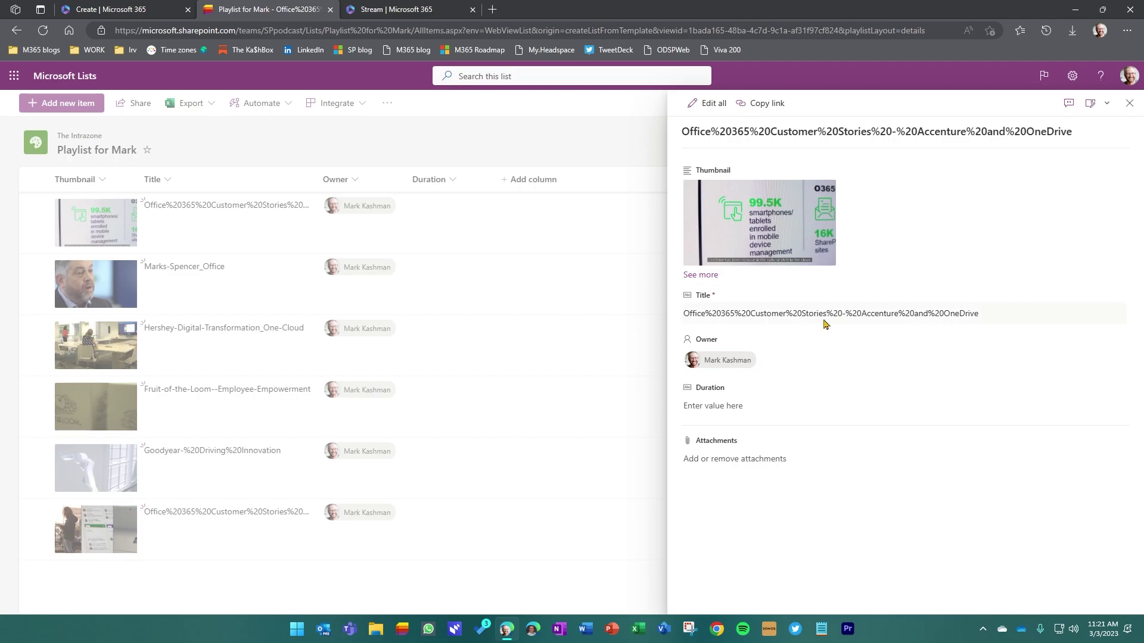
# - Retitle the item 'Accenture and OneDrive', removing the encoded Customer Stories prefix and %20 characters
pyautogui.click(776, 316)
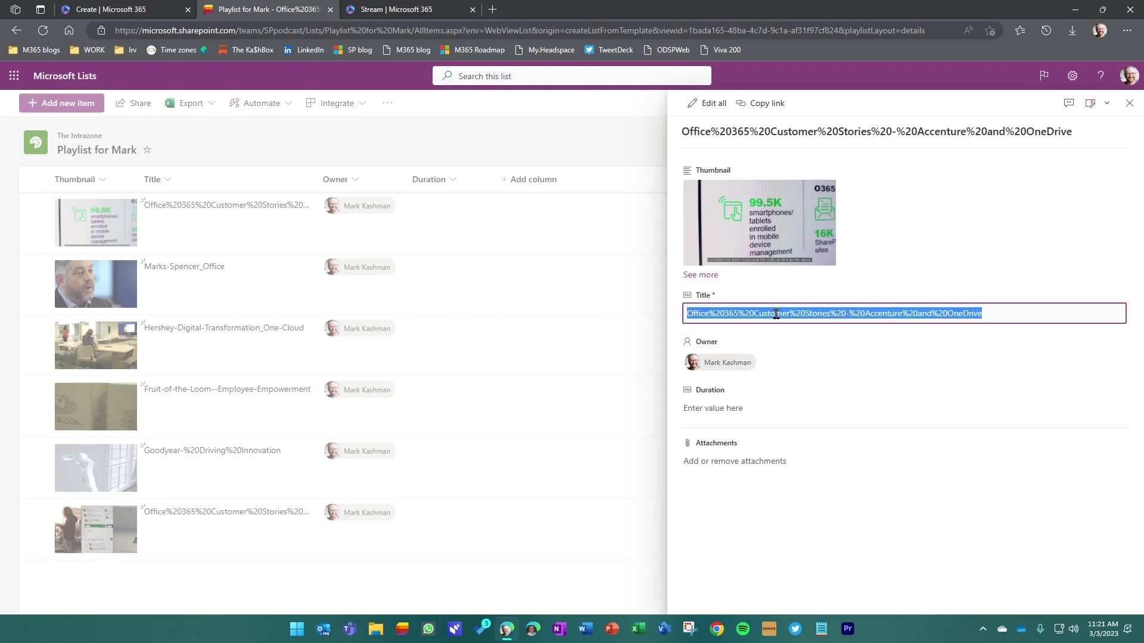
pyautogui.click(864, 313)
pyautogui.moveTo(865, 313); pyautogui.dragTo(679, 317)
pyautogui.press('BackSpace')
pyautogui.click(724, 313)
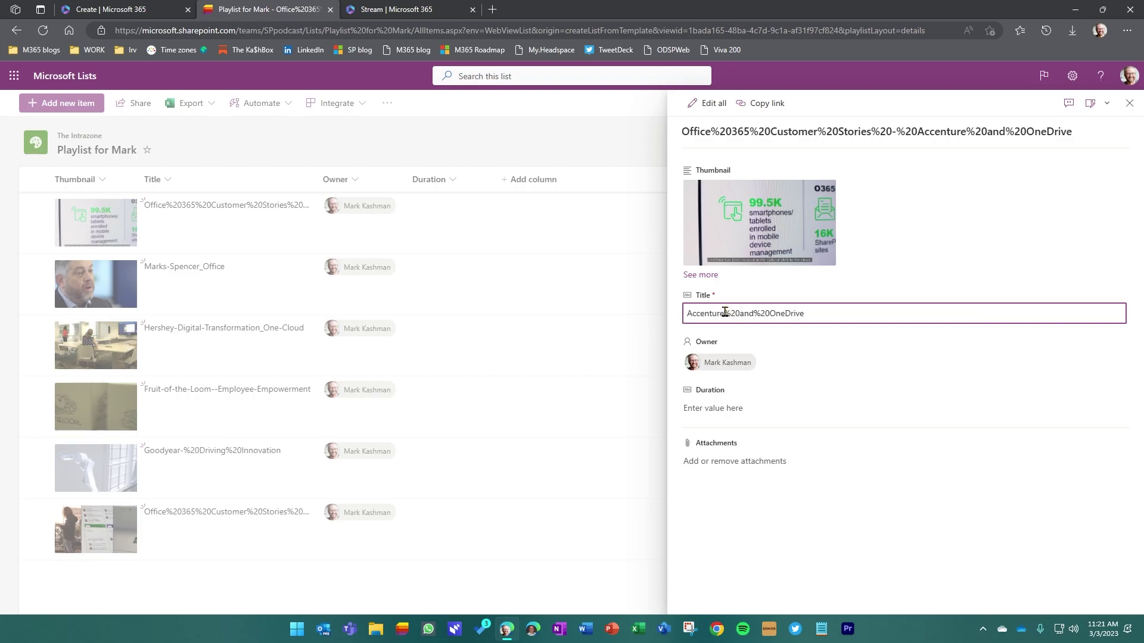
pyautogui.press('Delete')
pyautogui.press('Delete')
pyautogui.press('Delete')
pyautogui.click(759, 314)
pyautogui.press('BackSpace')
pyautogui.press('BackSpace')
pyautogui.press('BackSpace')
pyautogui.press('Return')
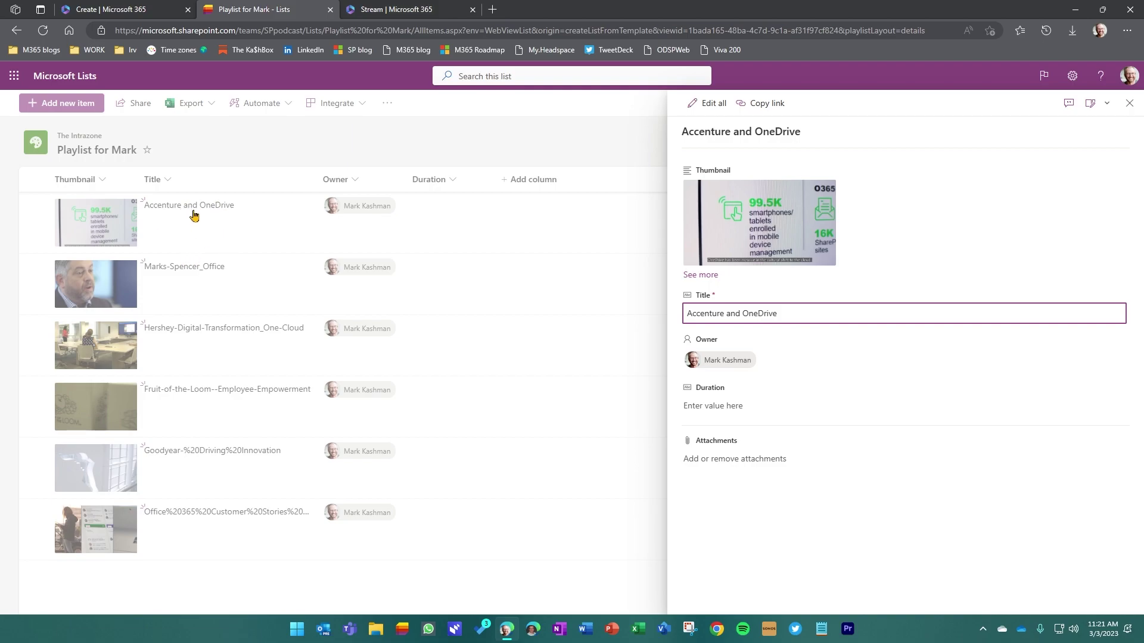
# - Close the details pane and return the list to the Playlist view
pyautogui.click(1129, 103)
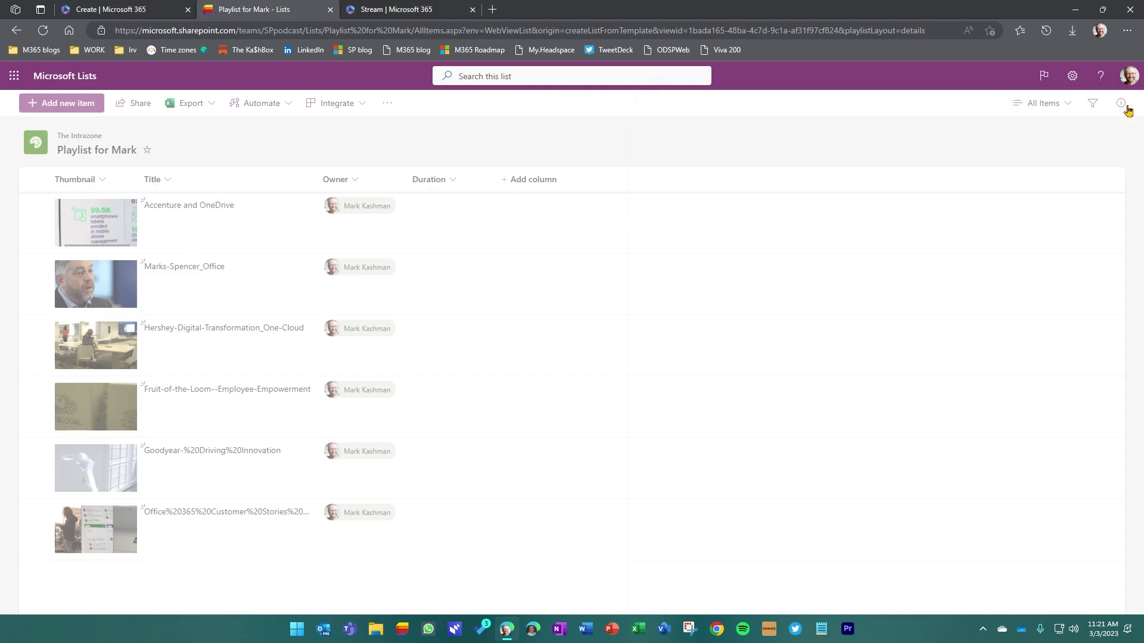
pyautogui.click(1049, 106)
pyautogui.click(1040, 192)
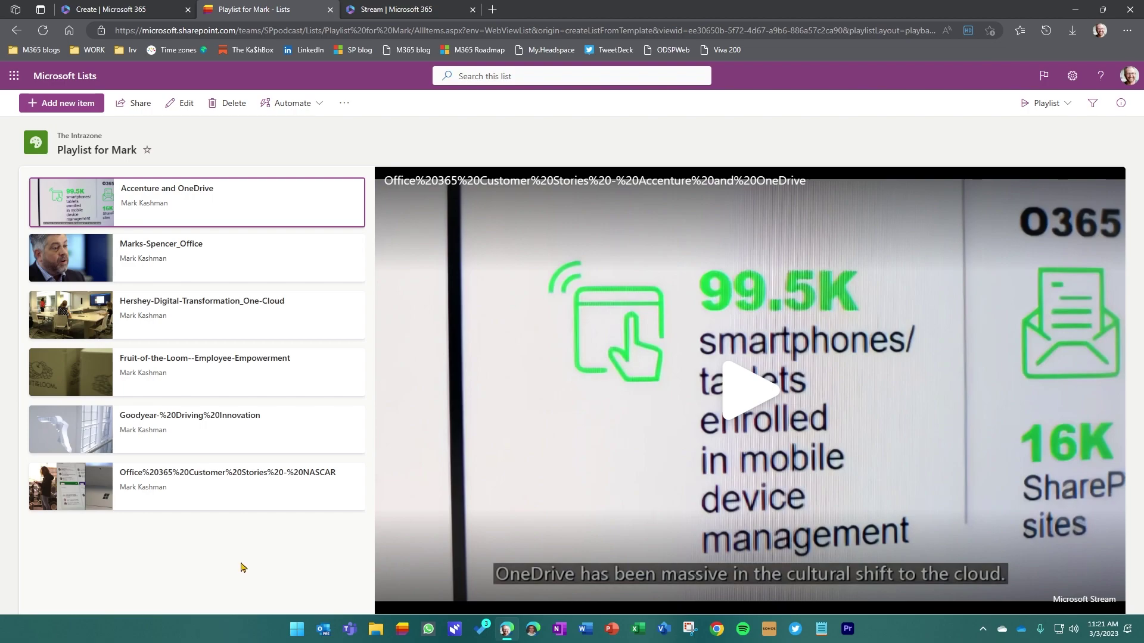
# - From the Lists home, open the ESPC22 keynotes playlist and play the Opening keynote - Jeff Teper
pyautogui.click(80, 76)
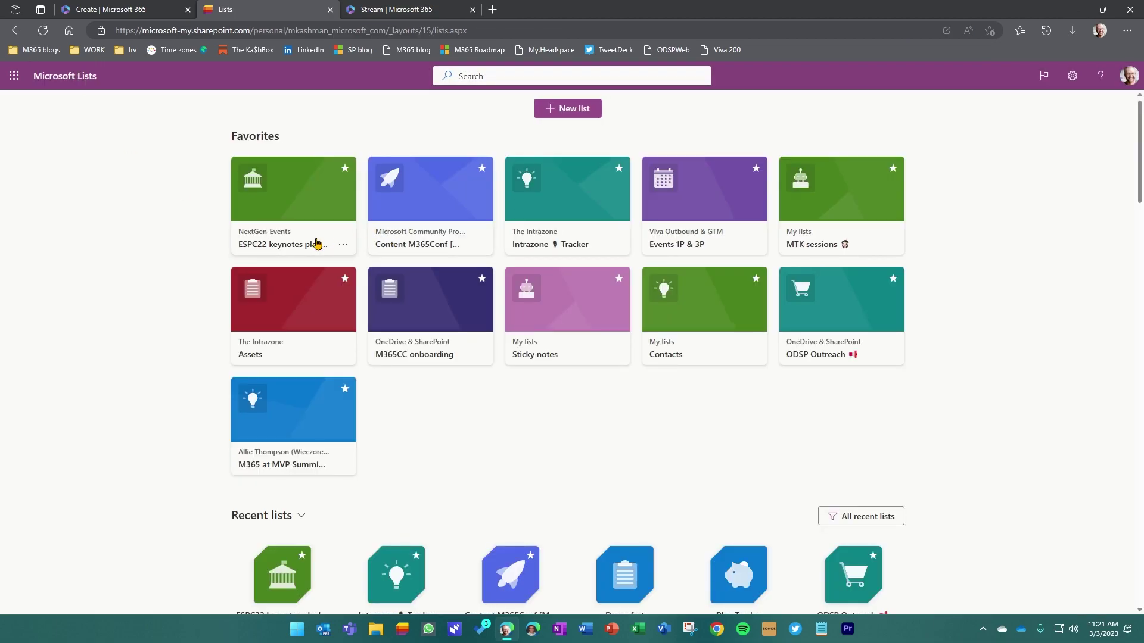
pyautogui.click(313, 242)
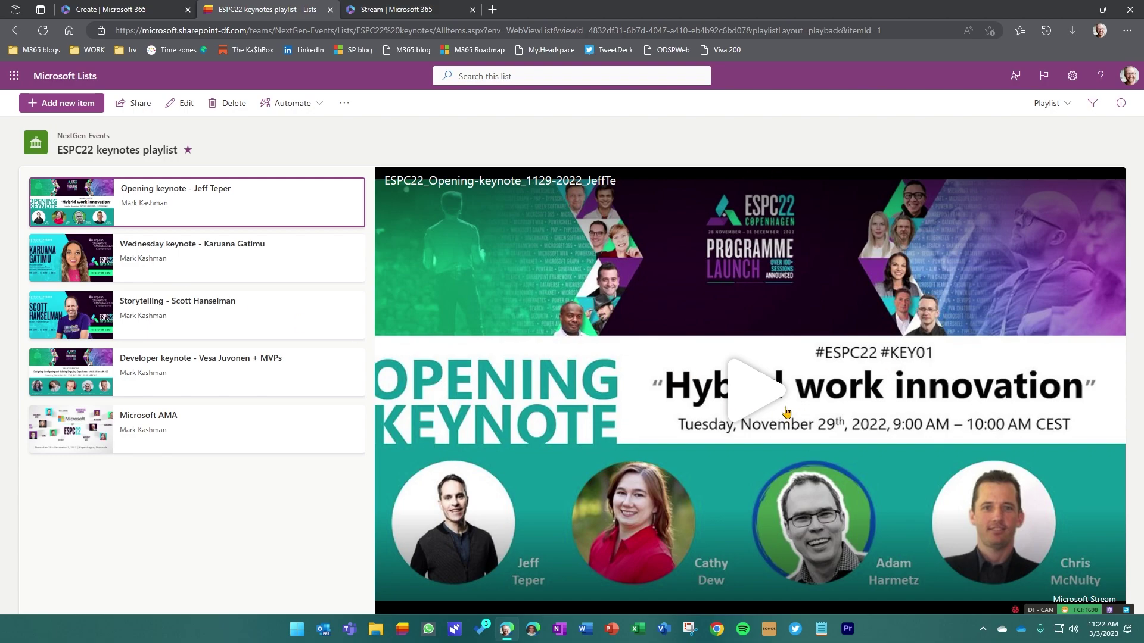
pyautogui.click(752, 399)
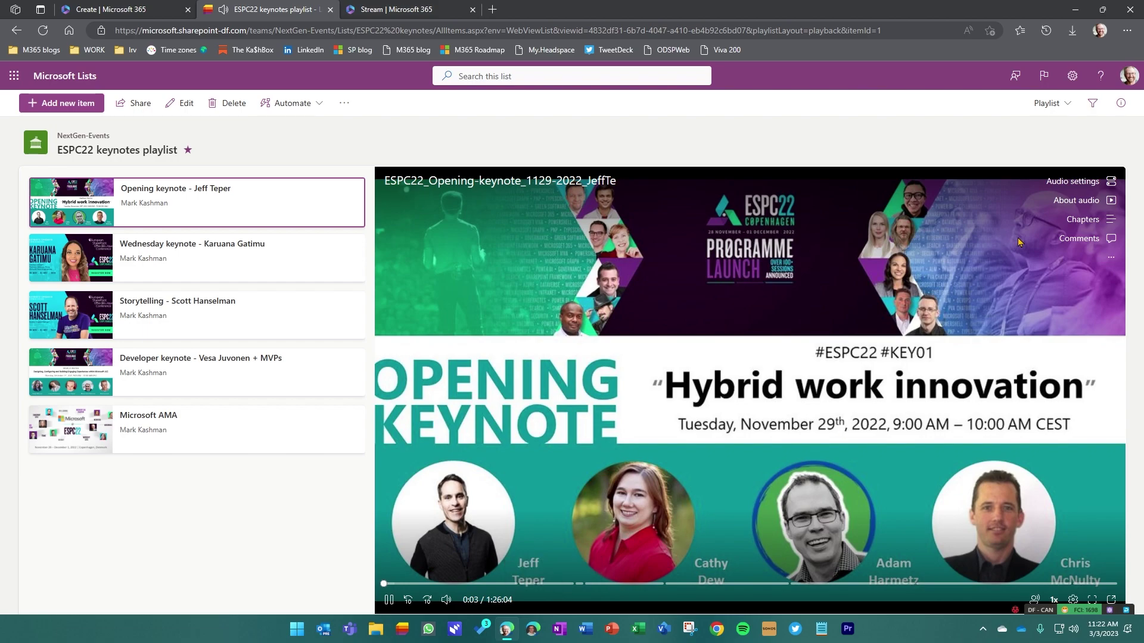
# - Jump to Chris McNulty's Viva and Syntex chapter, then play Storytelling - Scott Hanselman
pyautogui.click(1081, 219)
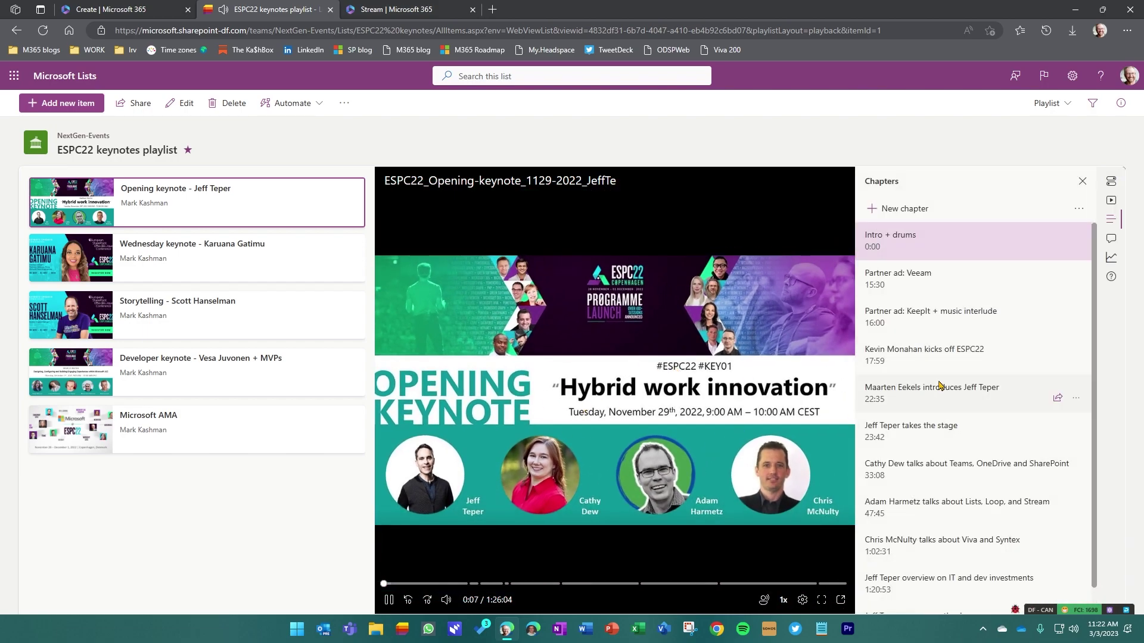
pyautogui.scroll(-1, 942, 391)
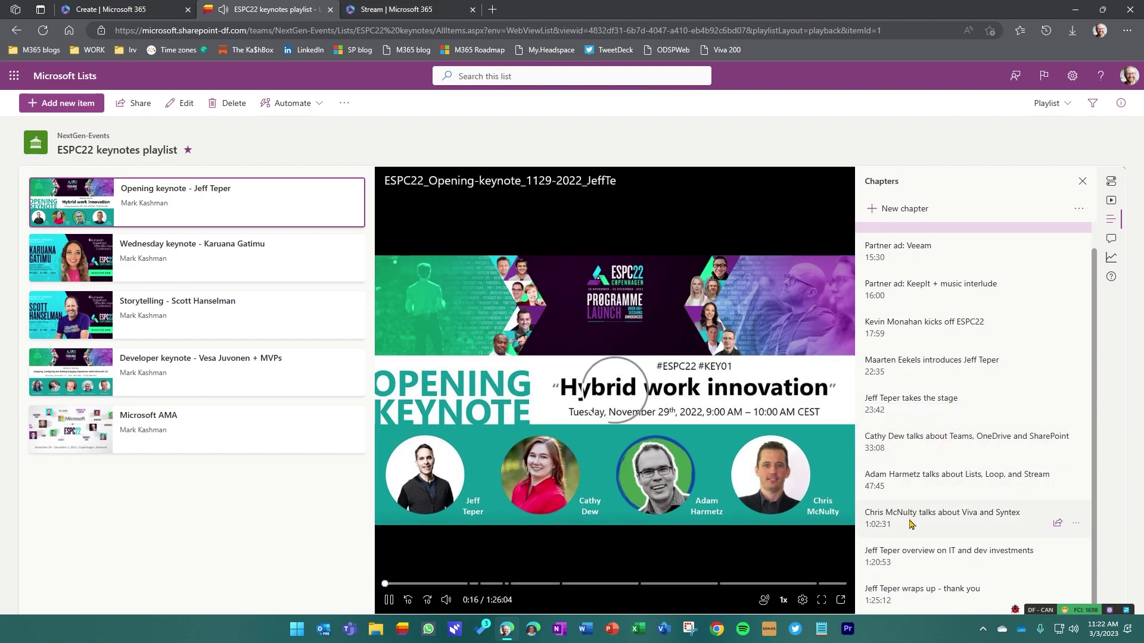
pyautogui.click(909, 524)
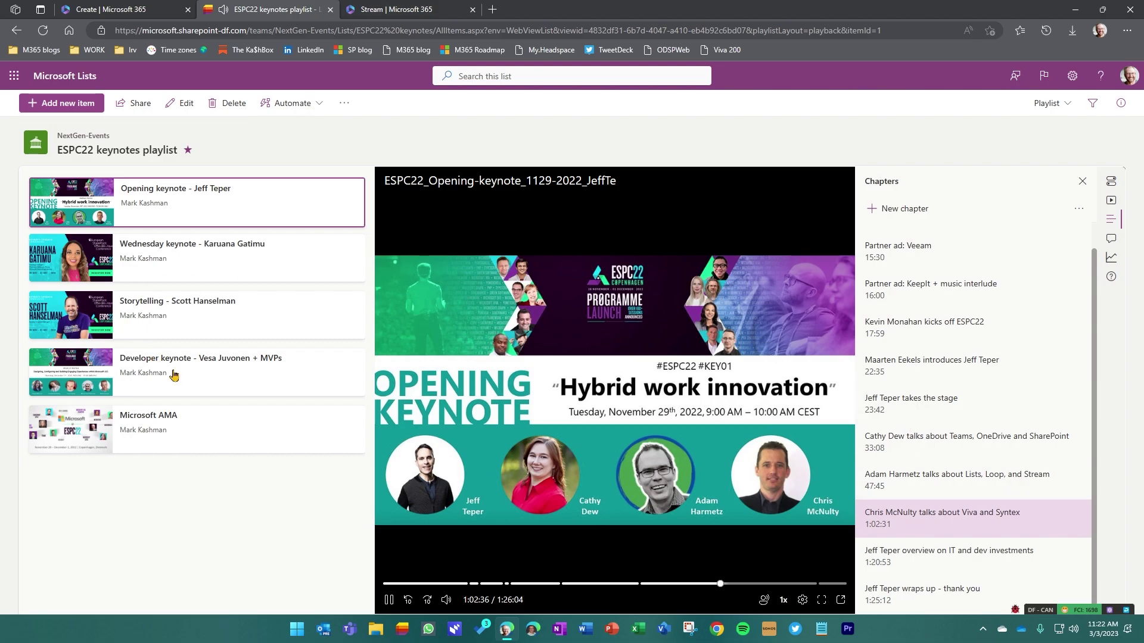
pyautogui.click(251, 314)
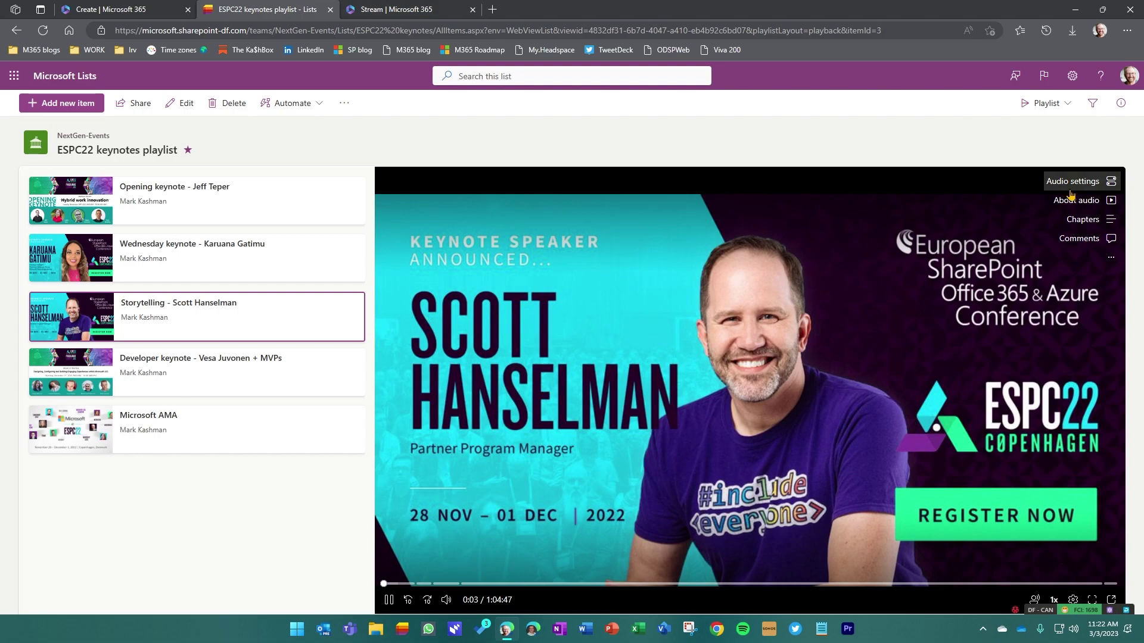
# - Jump to the 'Scott Hanselman takes the stage' chapter, pause at 7:04, and close the chapters list
pyautogui.click(1092, 224)
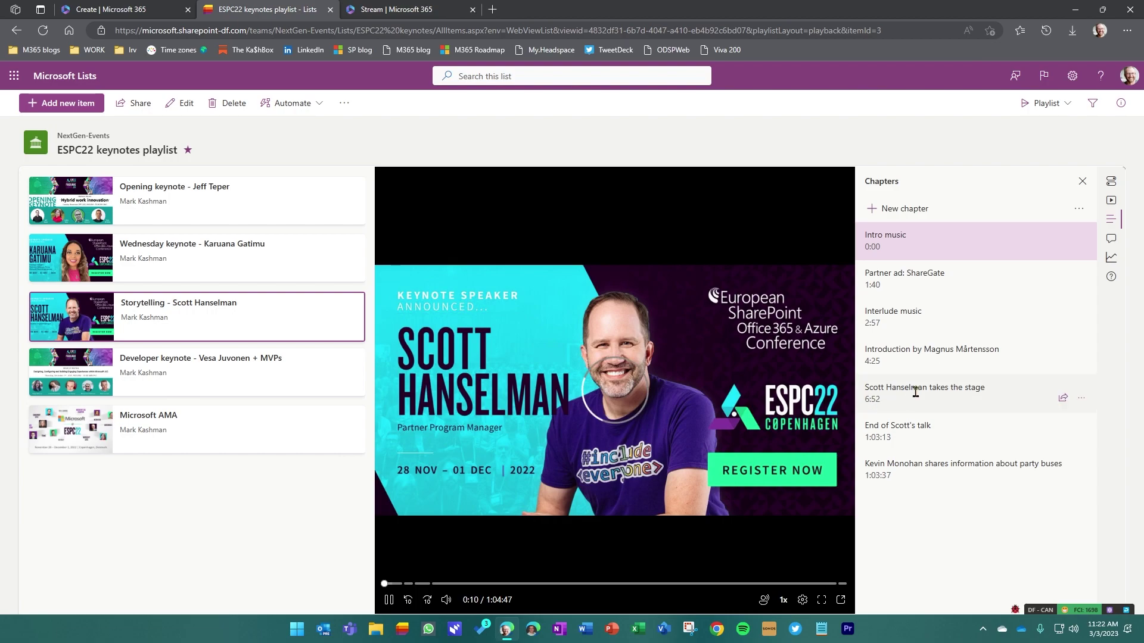
pyautogui.click(916, 391)
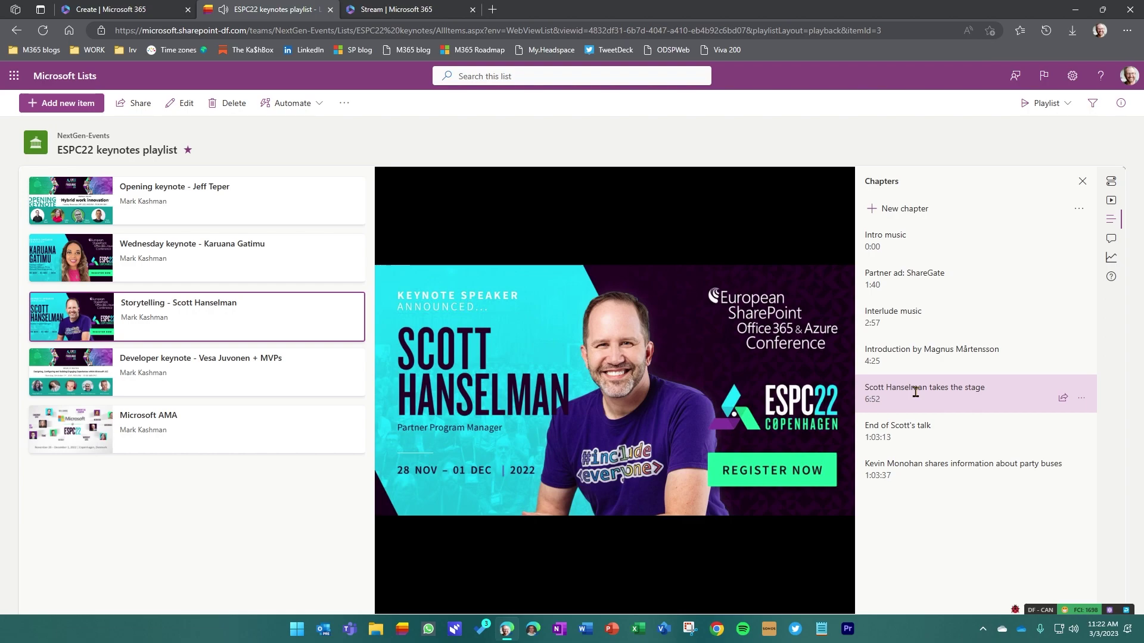
pyautogui.click(389, 600)
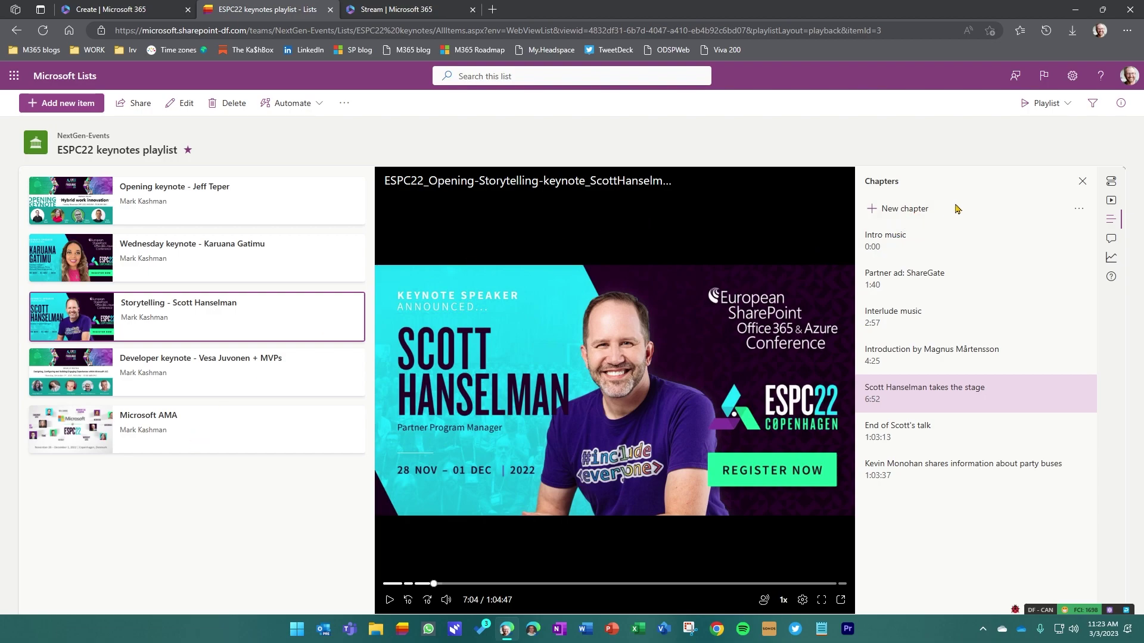
pyautogui.click(1082, 181)
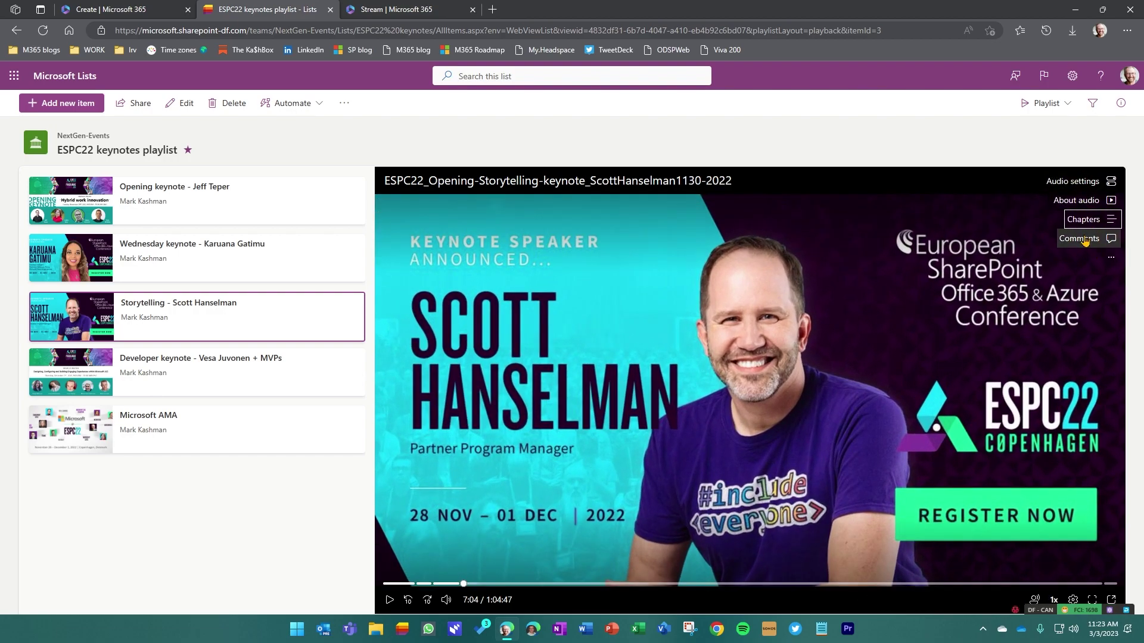
pyautogui.click(1094, 186)
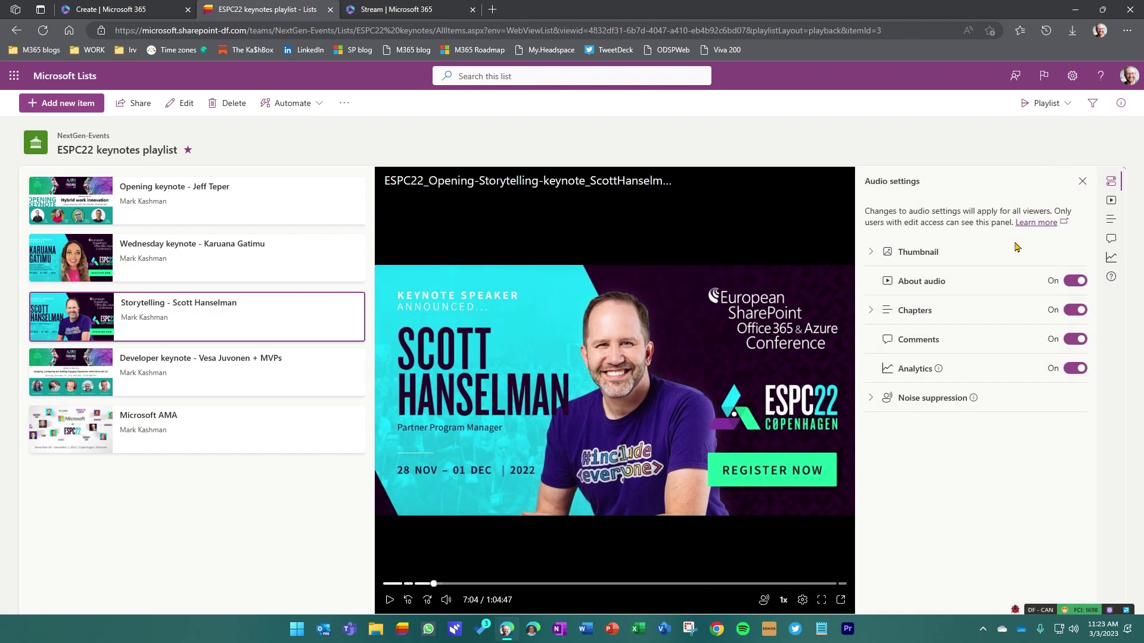
pyautogui.click(880, 250)
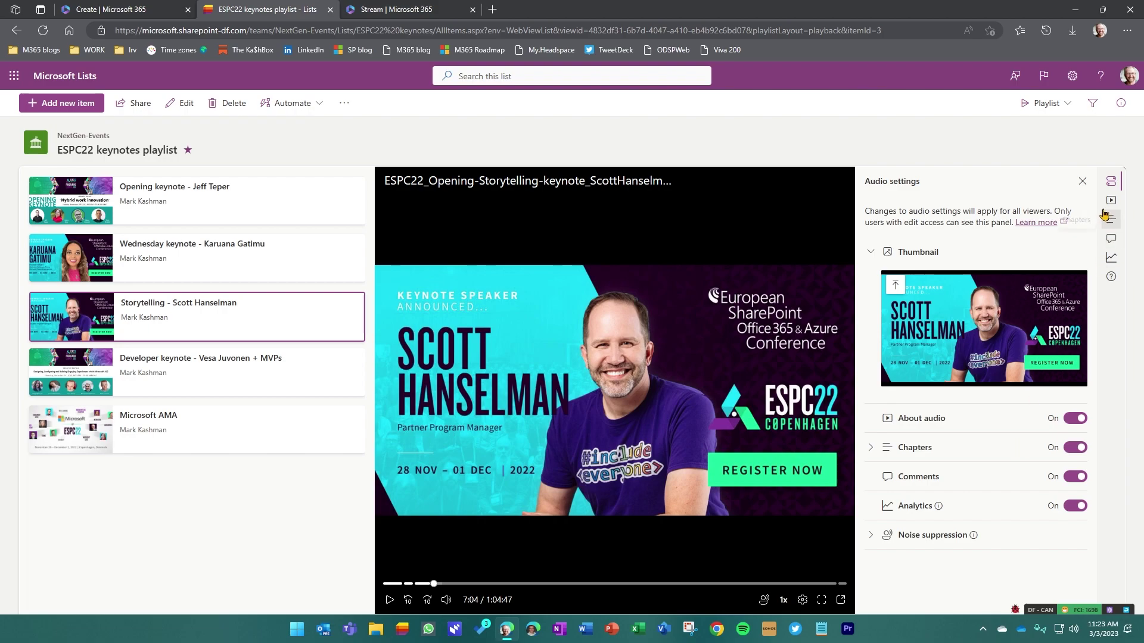
pyautogui.click(1083, 181)
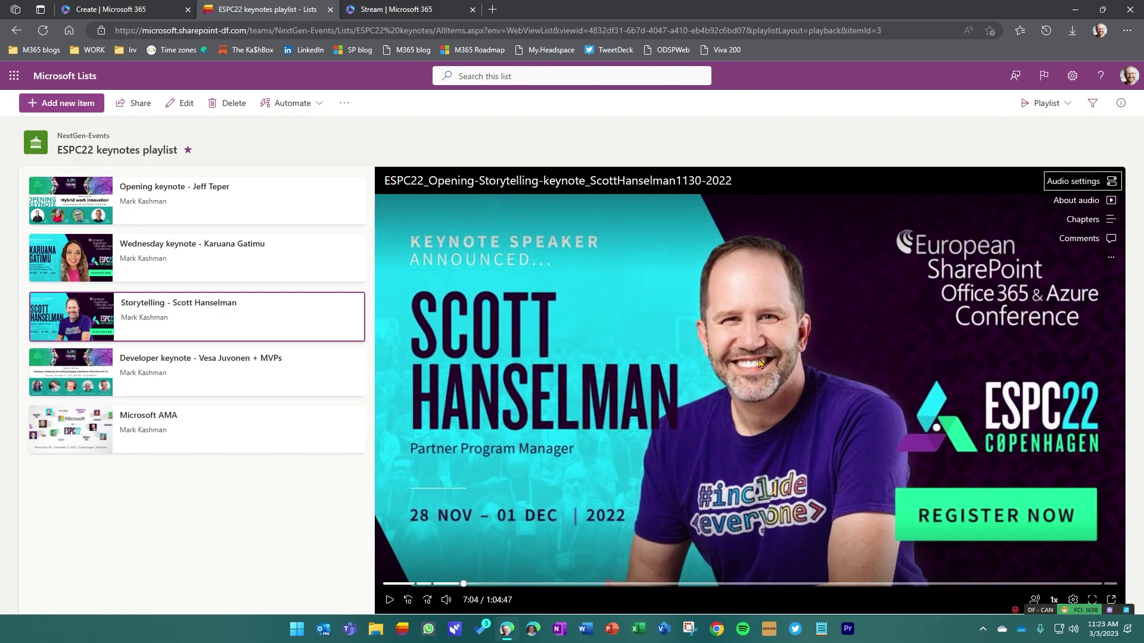
# - In the All Items view, sort the keynotes by the Order column, smaller to larger
pyautogui.click(1044, 105)
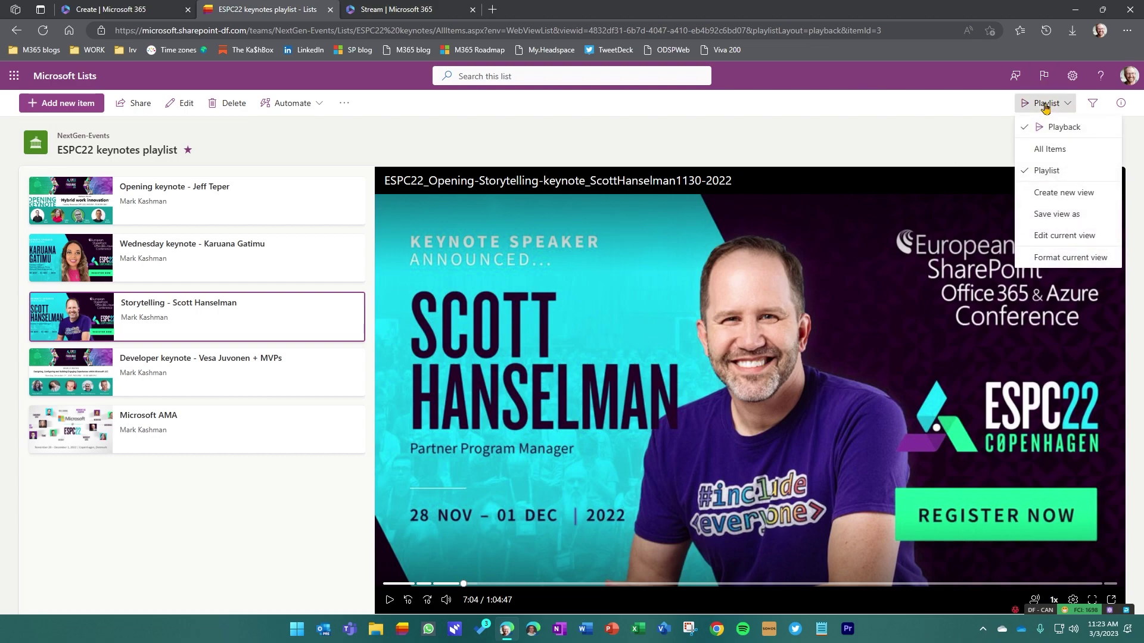
pyautogui.click(1048, 149)
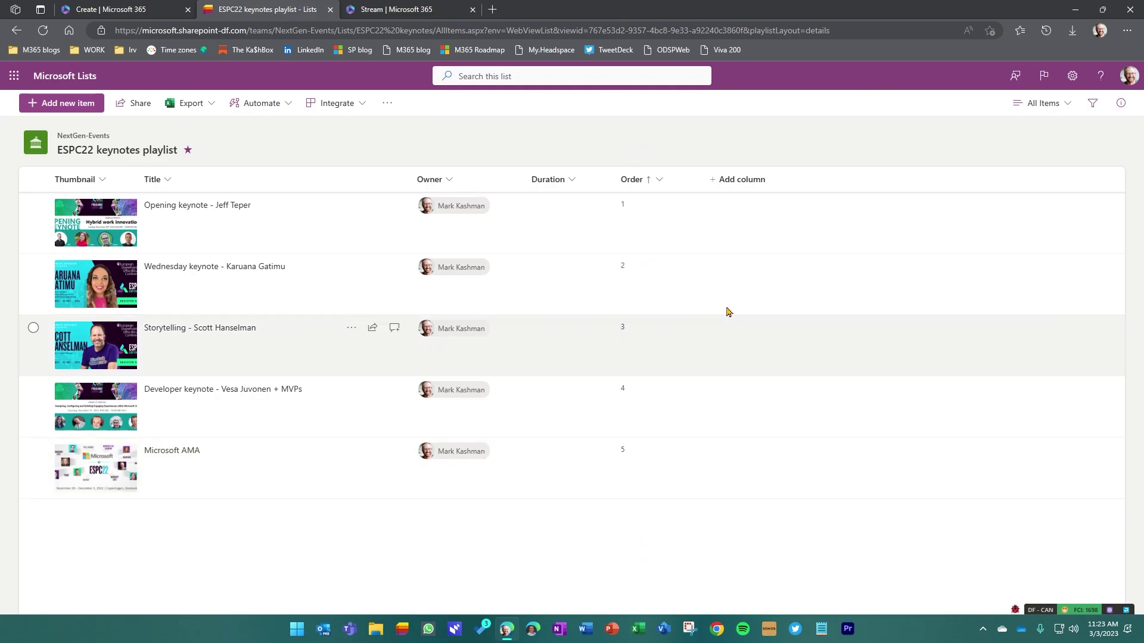
pyautogui.click(750, 183)
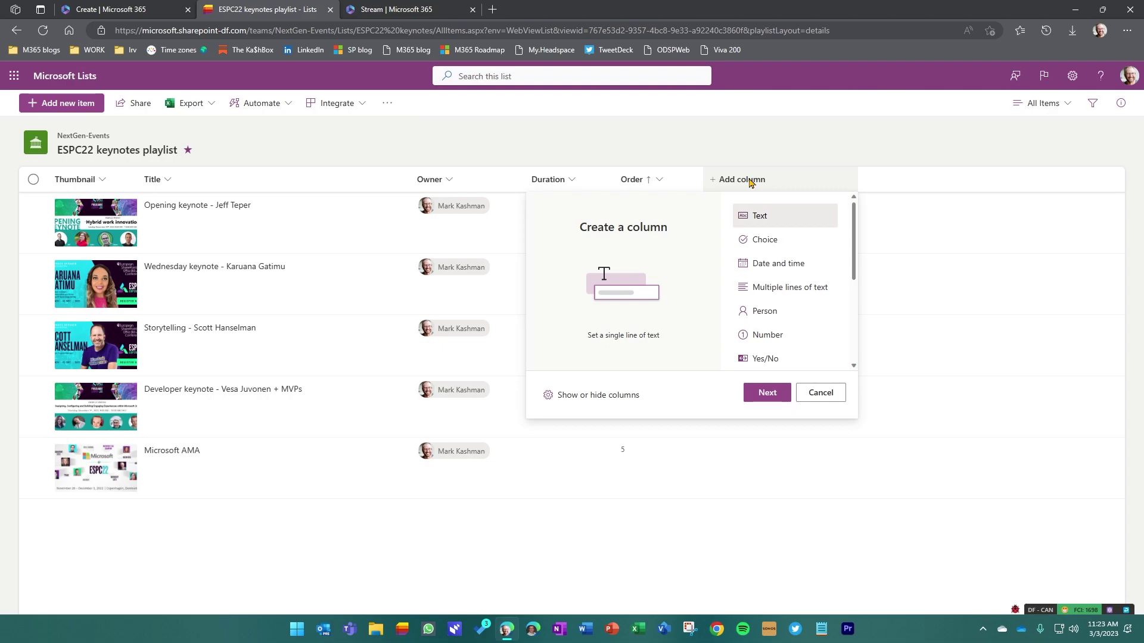
pyautogui.click(891, 140)
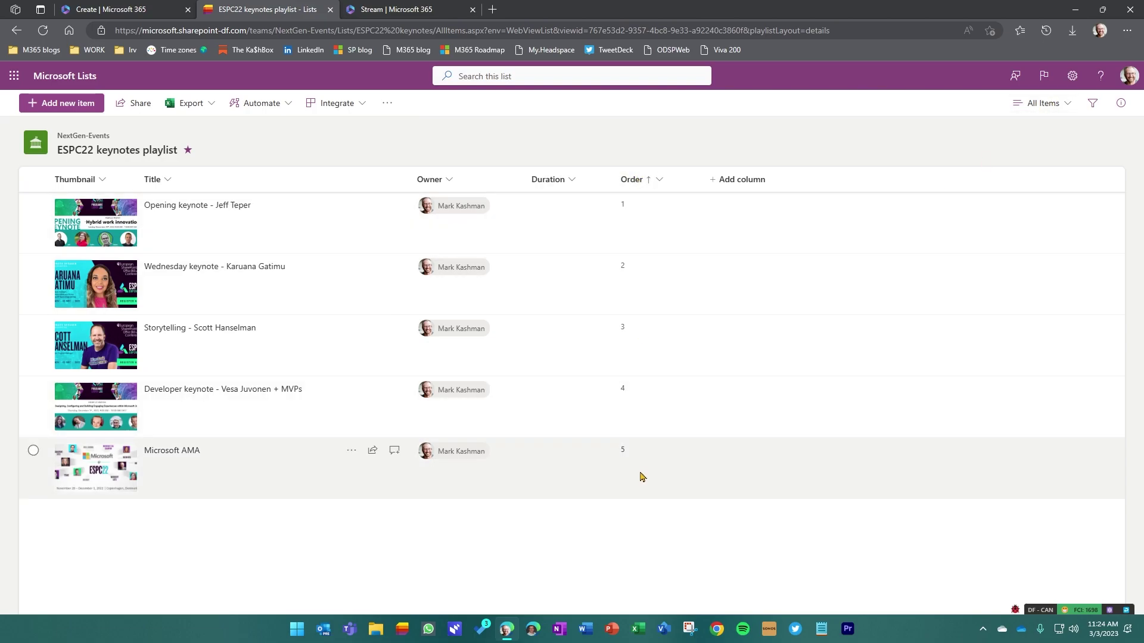
pyautogui.click(659, 180)
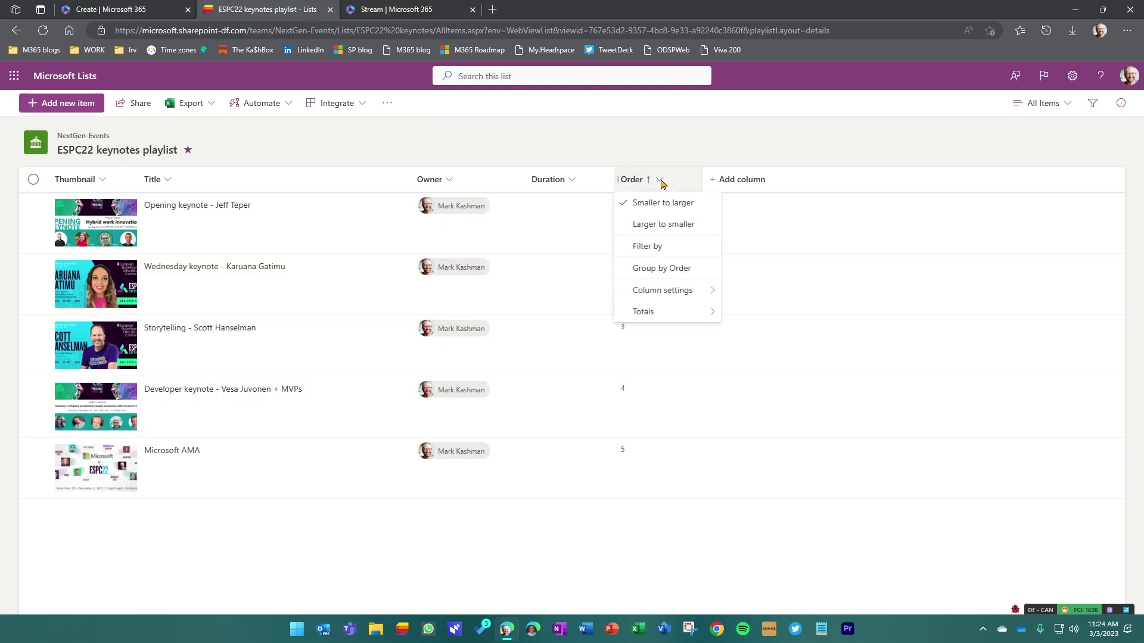
pyautogui.click(683, 206)
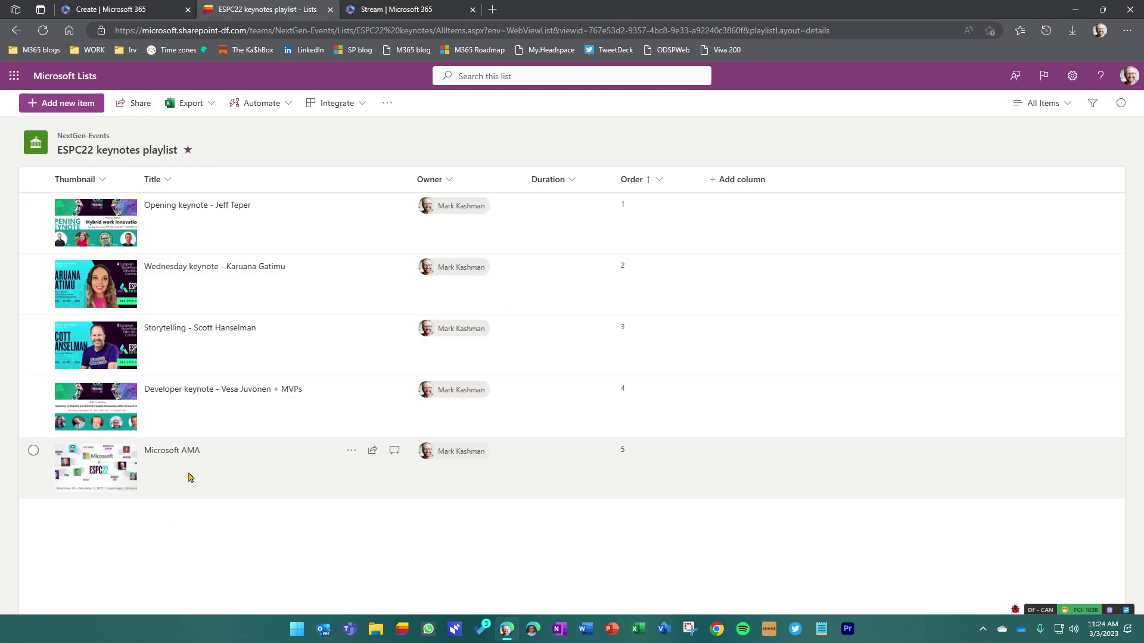
# - Set the Microsoft AMA keynote's Order value to 4
pyautogui.click(184, 451)
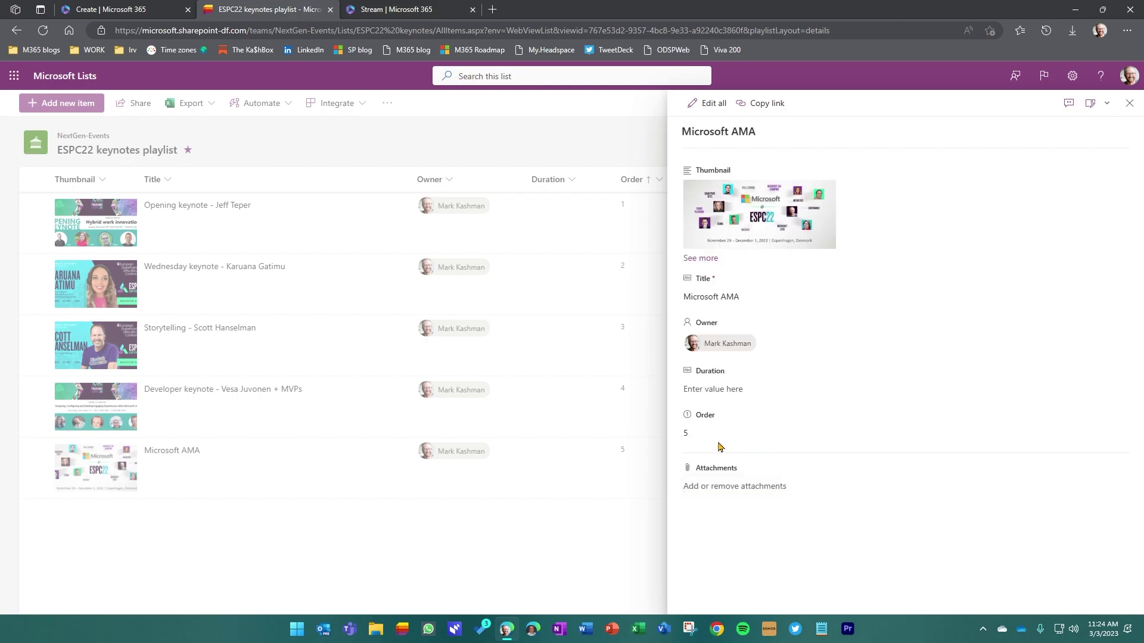
pyautogui.click(713, 435)
pyautogui.write('4')
pyautogui.press('Tab')
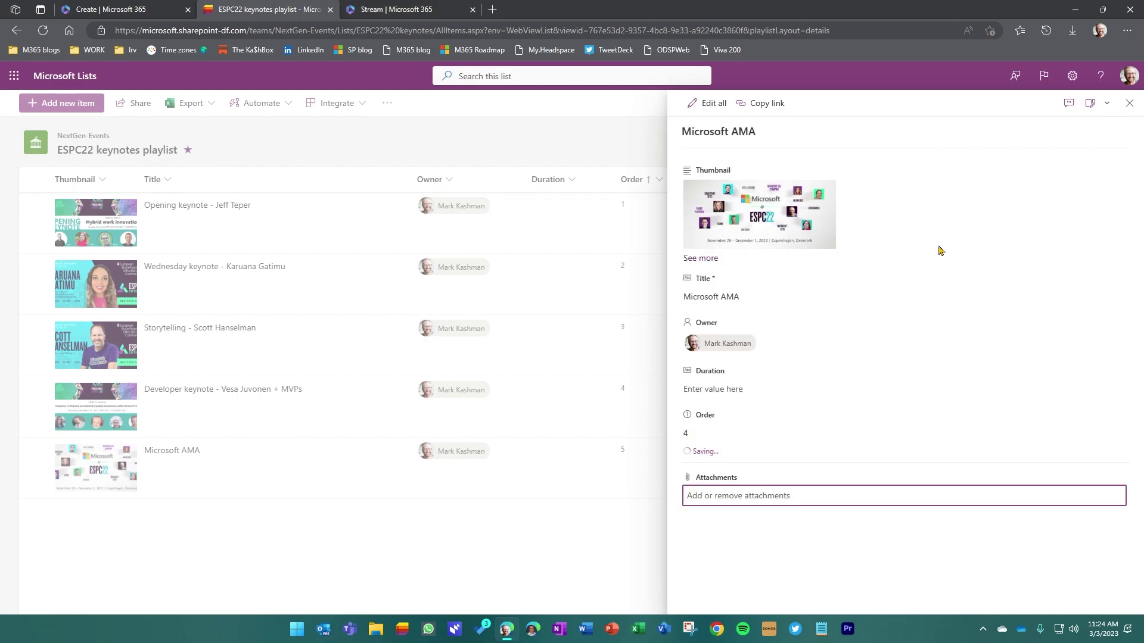
pyautogui.click(1129, 103)
# - Set the Developer keynote's Order value to 5 and close its details
pyautogui.click(650, 394)
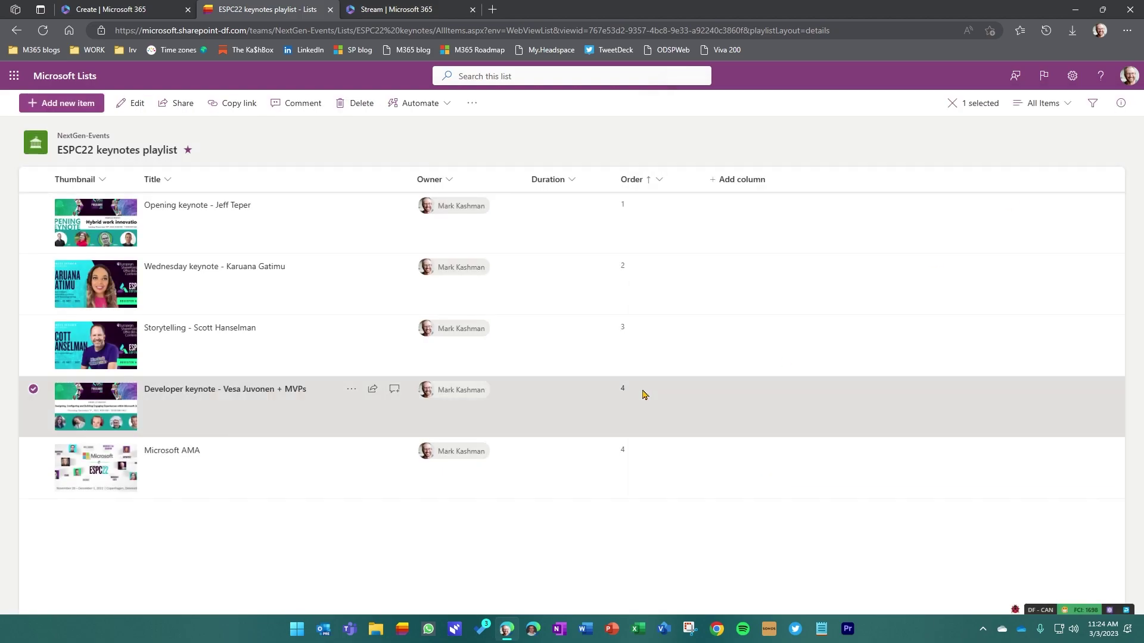
pyautogui.click(177, 396)
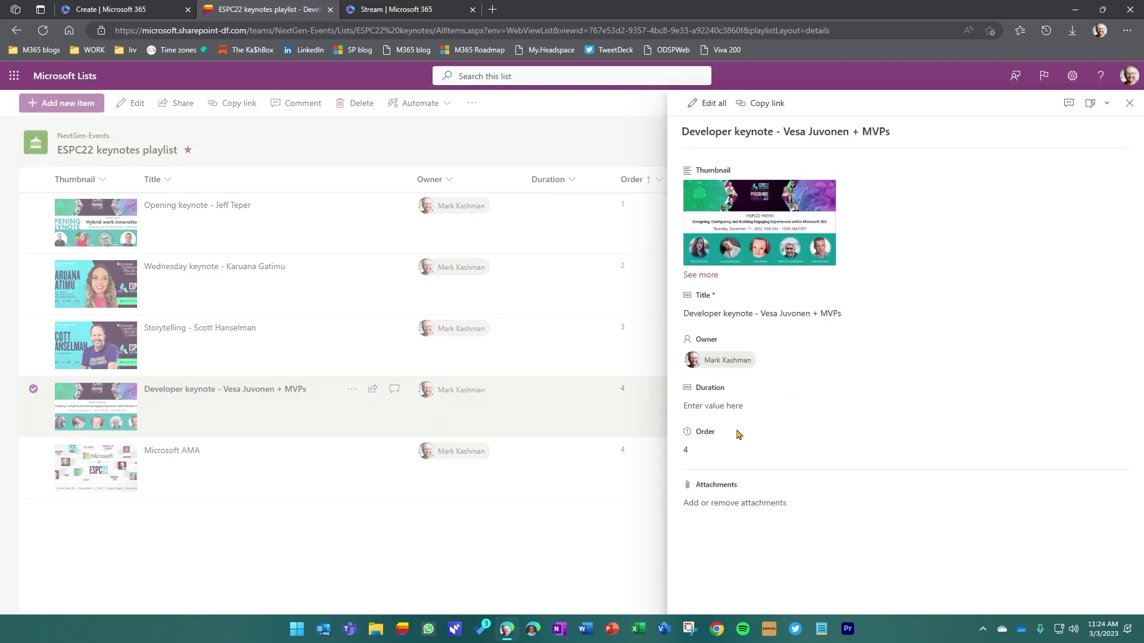
pyautogui.click(704, 449)
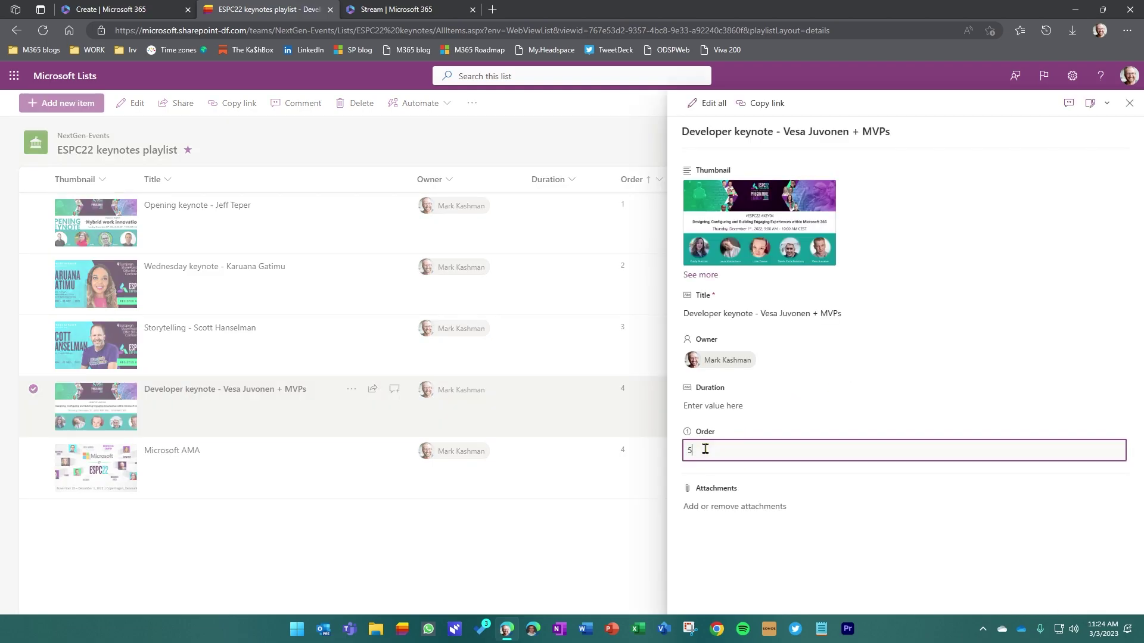
pyautogui.write('5')
pyautogui.press('Tab')
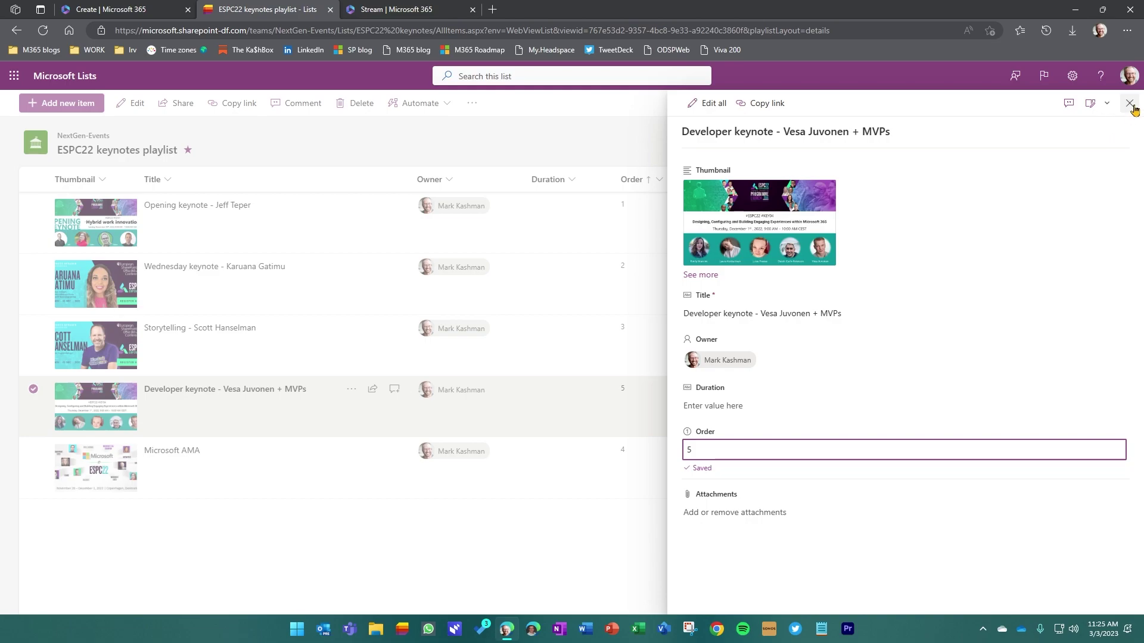
pyautogui.click(1130, 106)
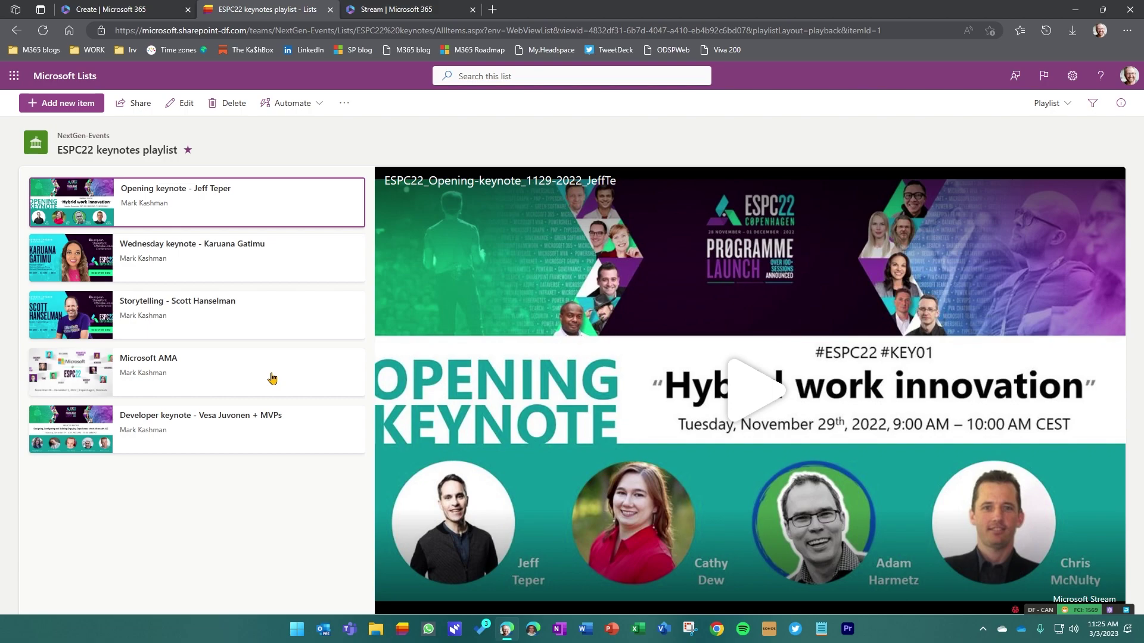
pyautogui.click(1051, 105)
pyautogui.click(1050, 150)
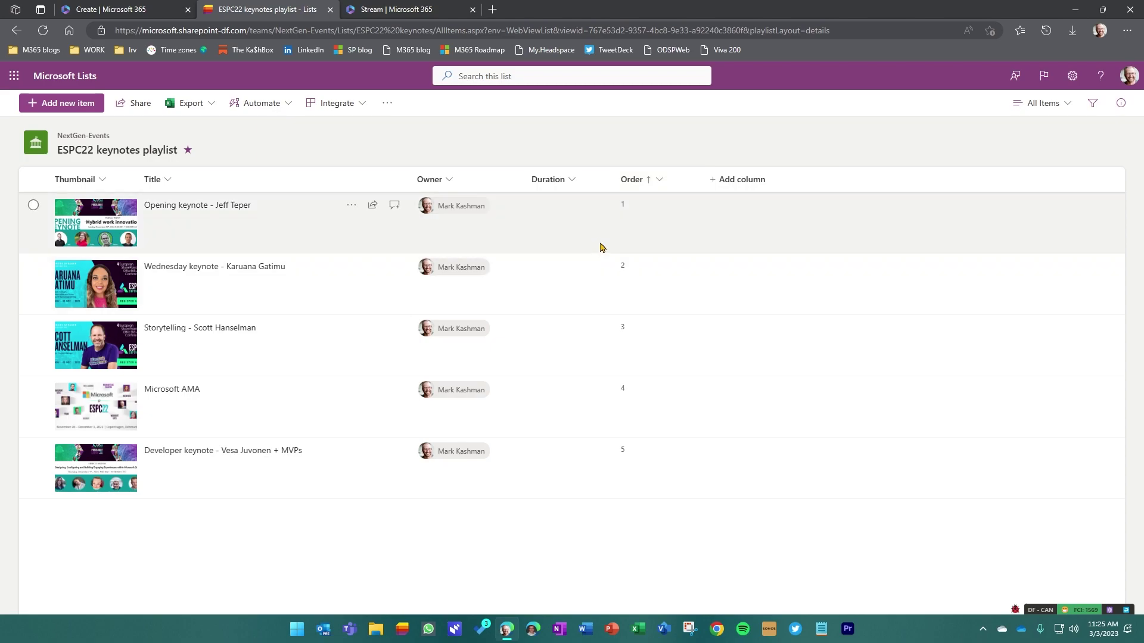
pyautogui.click(659, 181)
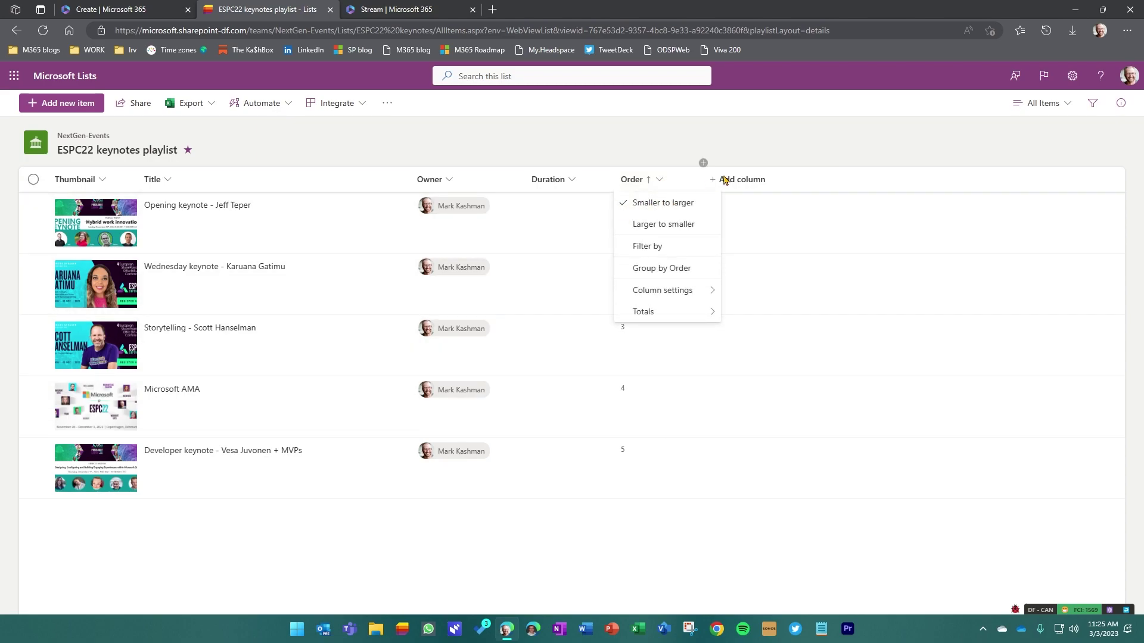
pyautogui.click(719, 144)
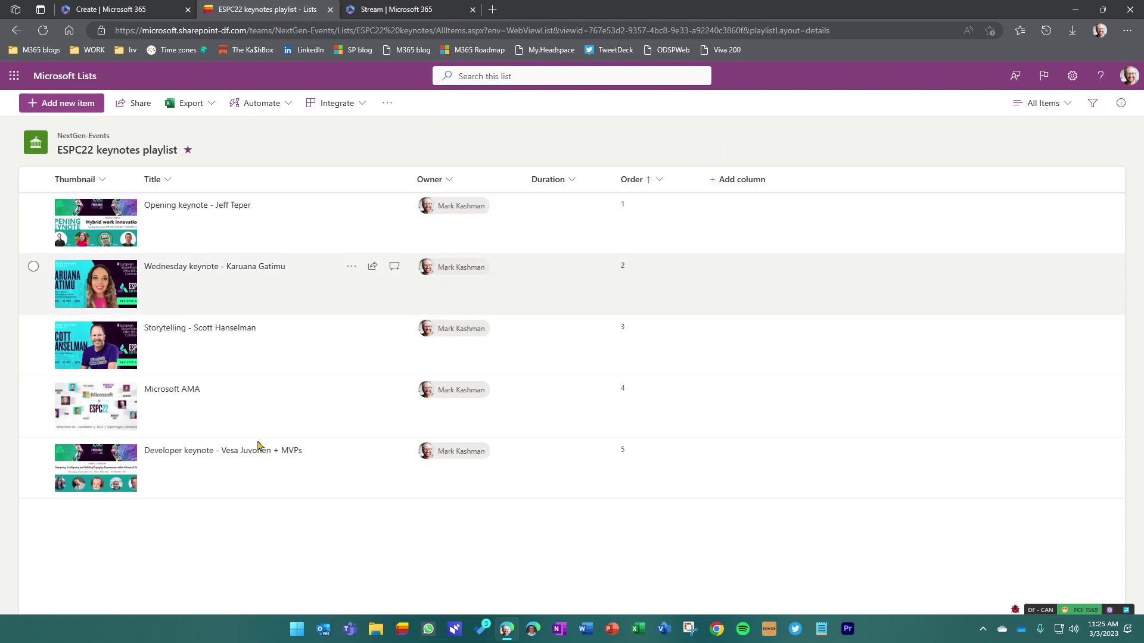
pyautogui.click(1039, 103)
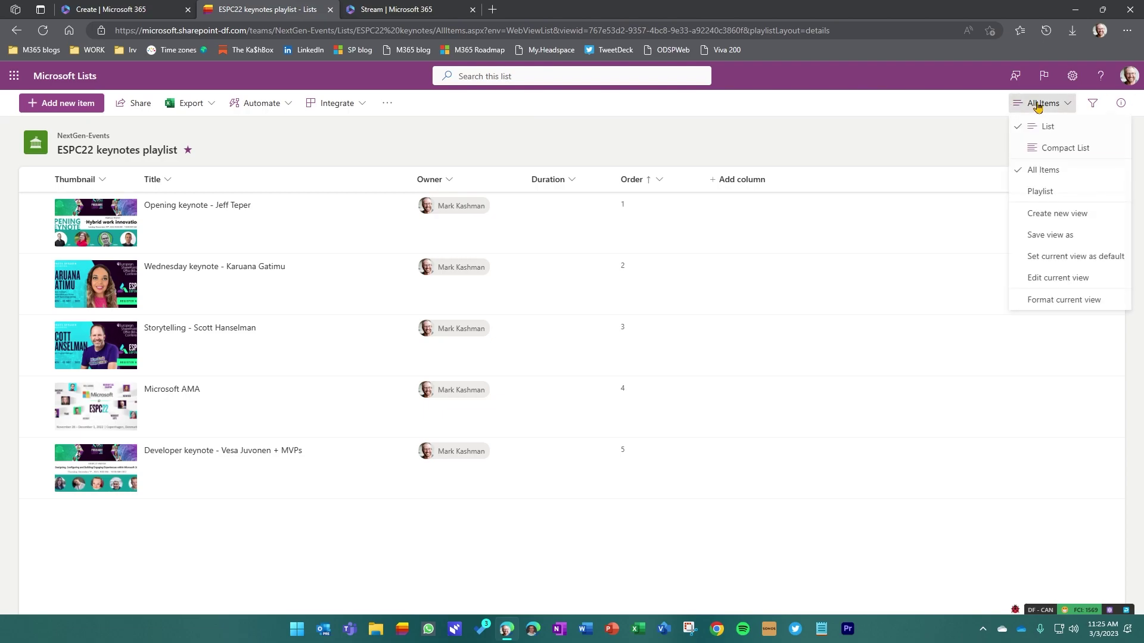
pyautogui.click(1044, 190)
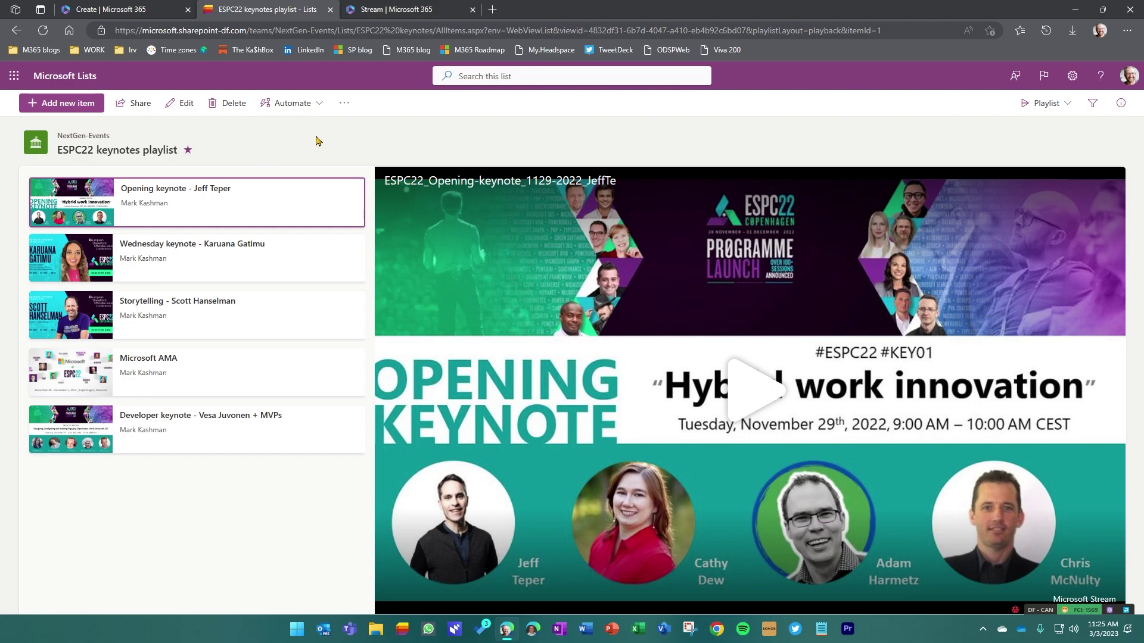
# - Load stream.office.com in the Stream tab and expand the extra creation options beside New recording
pyautogui.click(405, 9)
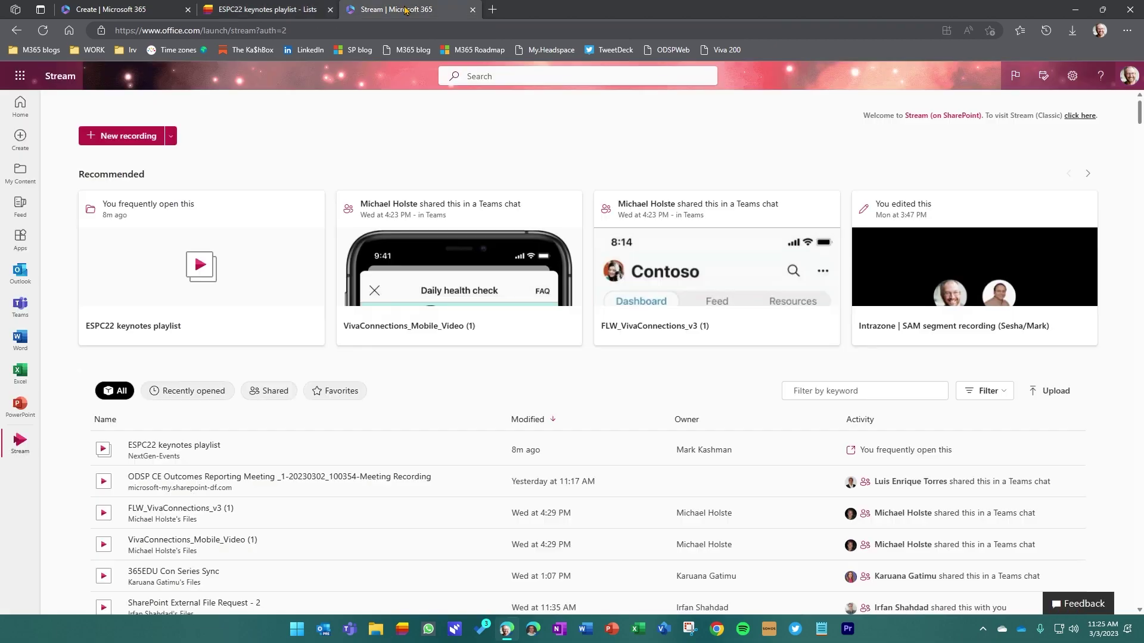
pyautogui.click(21, 77)
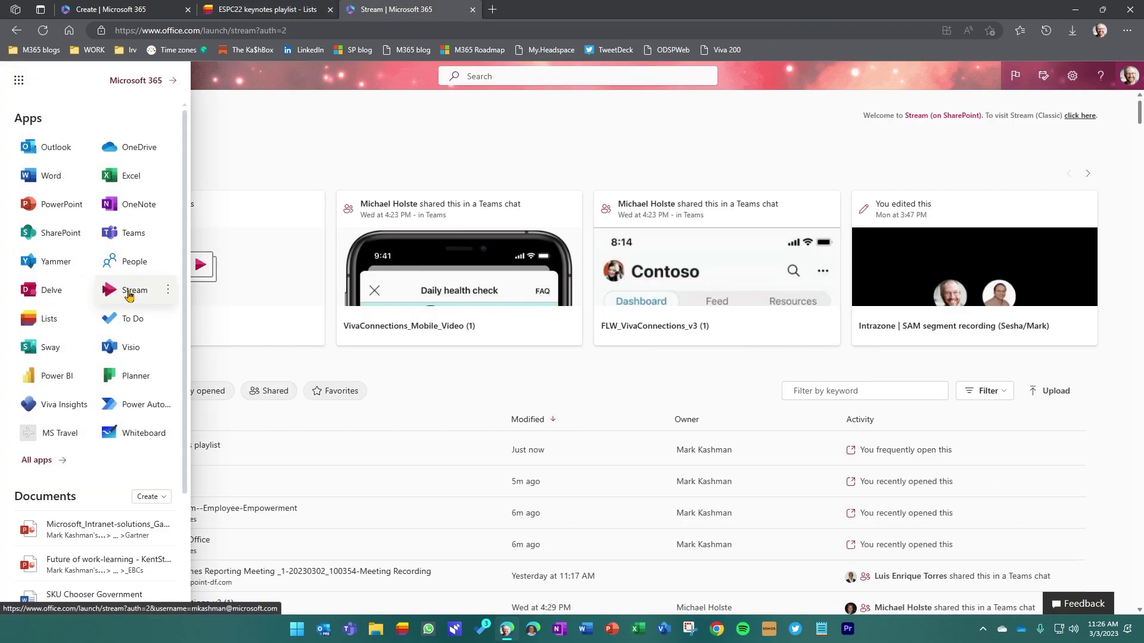
pyautogui.click(380, 125)
pyautogui.click(268, 31)
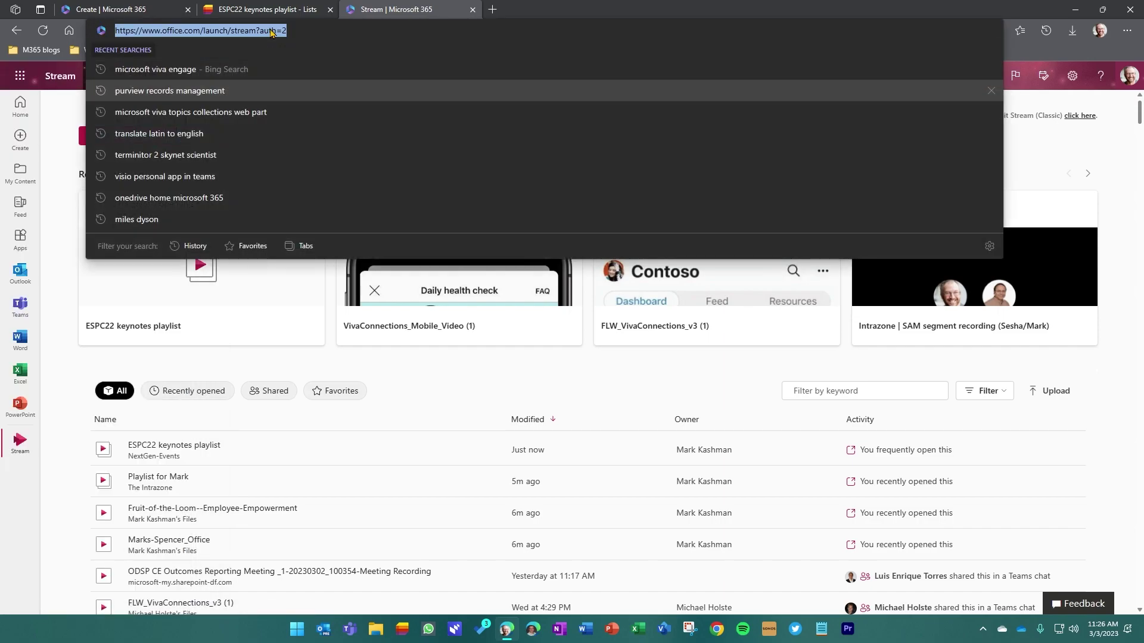
pyautogui.write('stream.office.com')
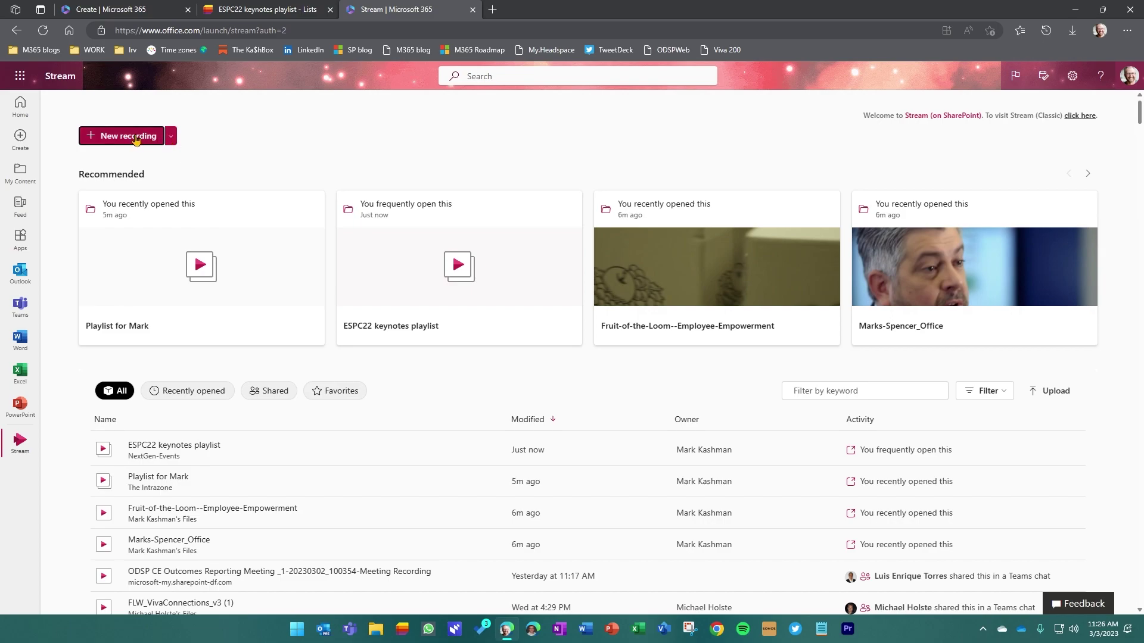
pyautogui.click(172, 138)
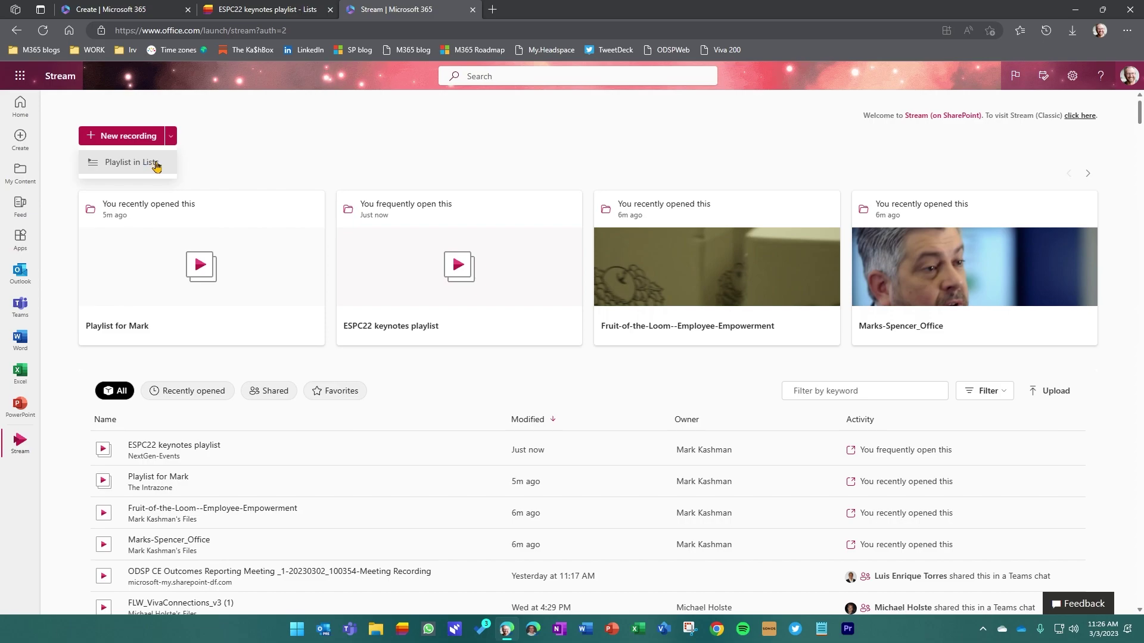
# - Create a Playlist list named 'Playlist Foo' saved to The Intrazone, unchecked from site navigation
pyautogui.click(157, 166)
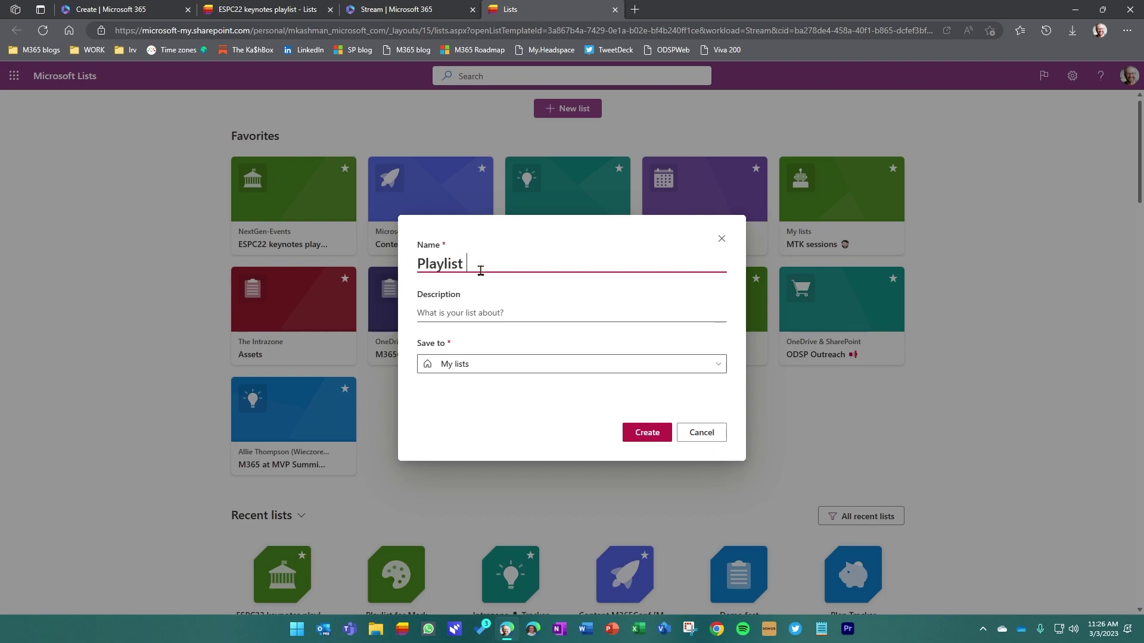
pyautogui.write('Foo')
pyautogui.click(510, 364)
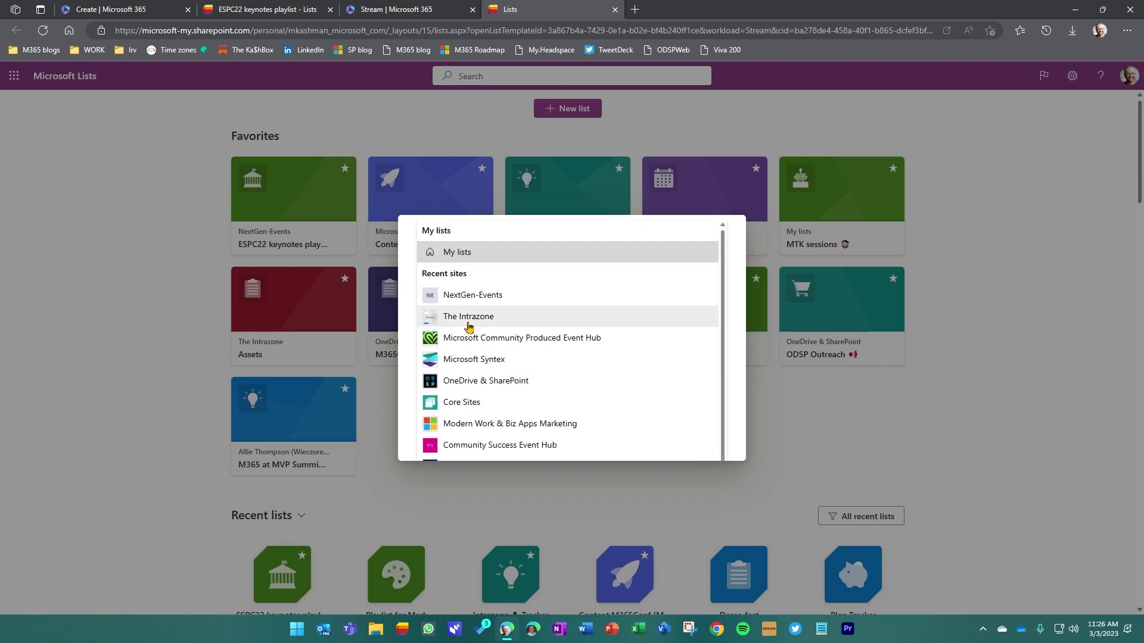
pyautogui.click(474, 317)
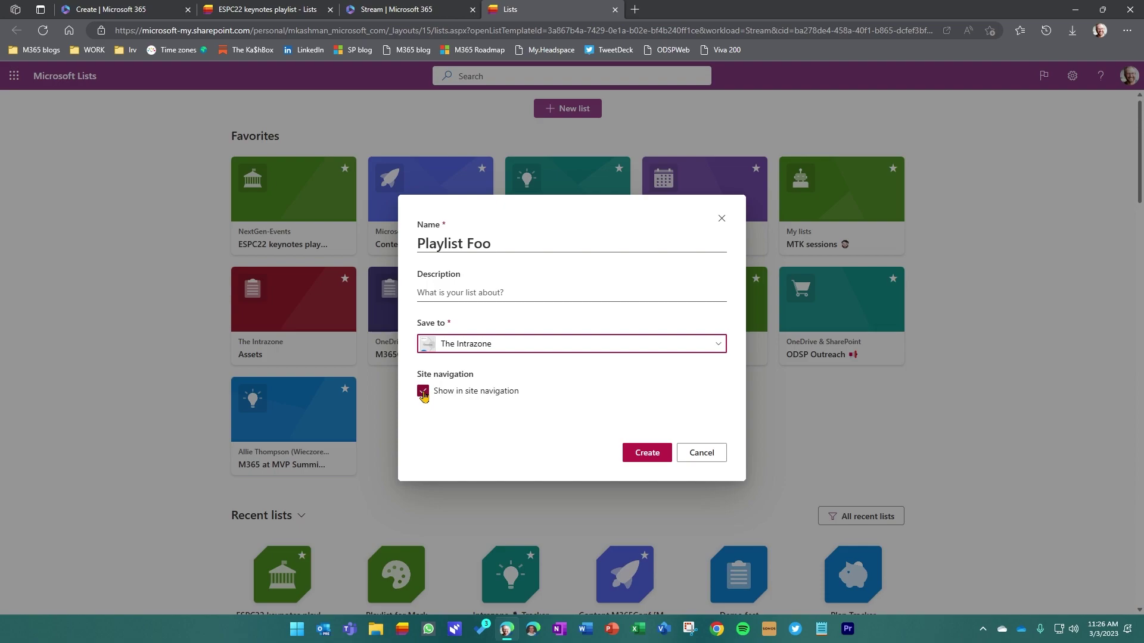
pyautogui.click(423, 392)
pyautogui.click(648, 455)
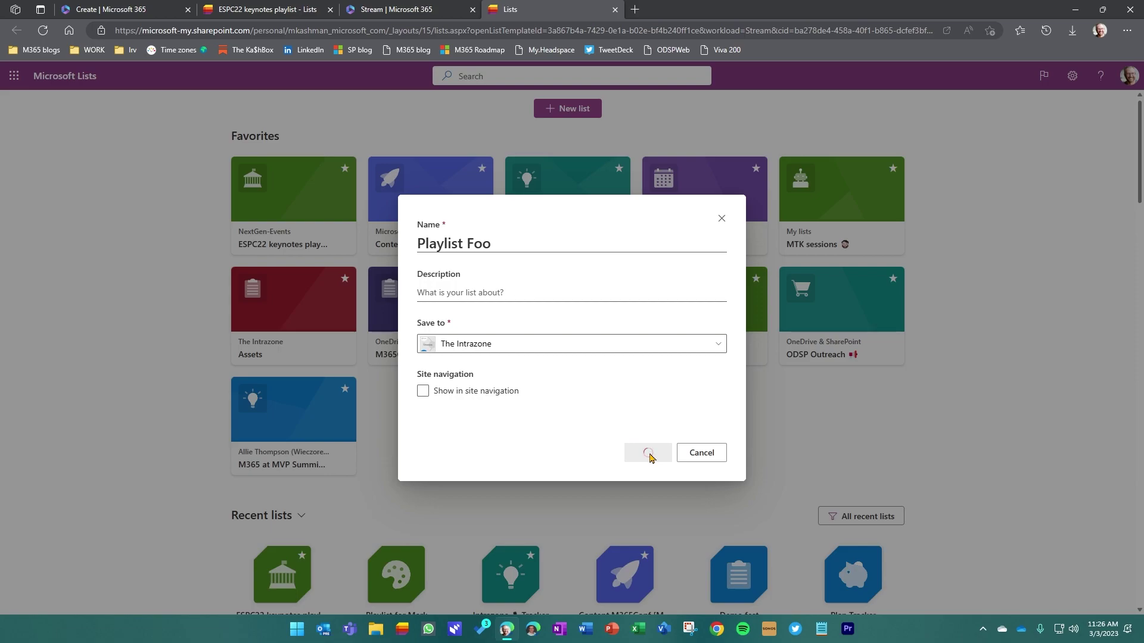